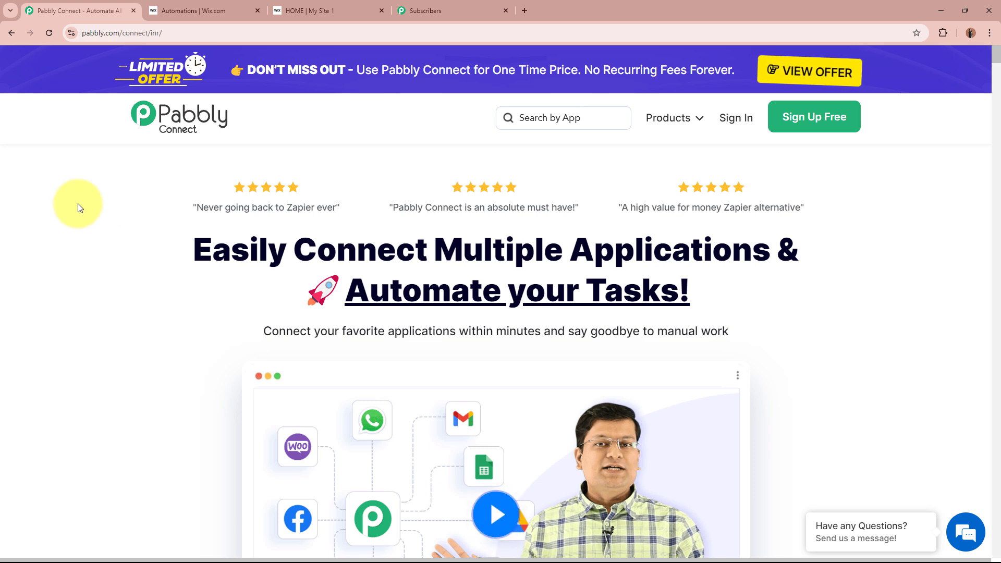
- View the live Wix Event Registration Form, then the Pabbly Email Marketing Default List of subscribers
click(280, 15)
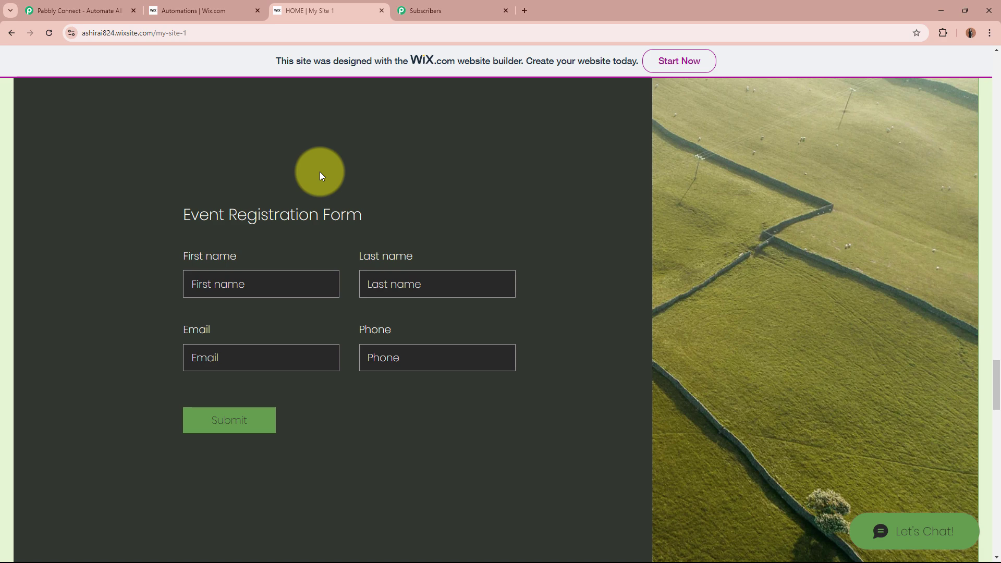
click(466, 13)
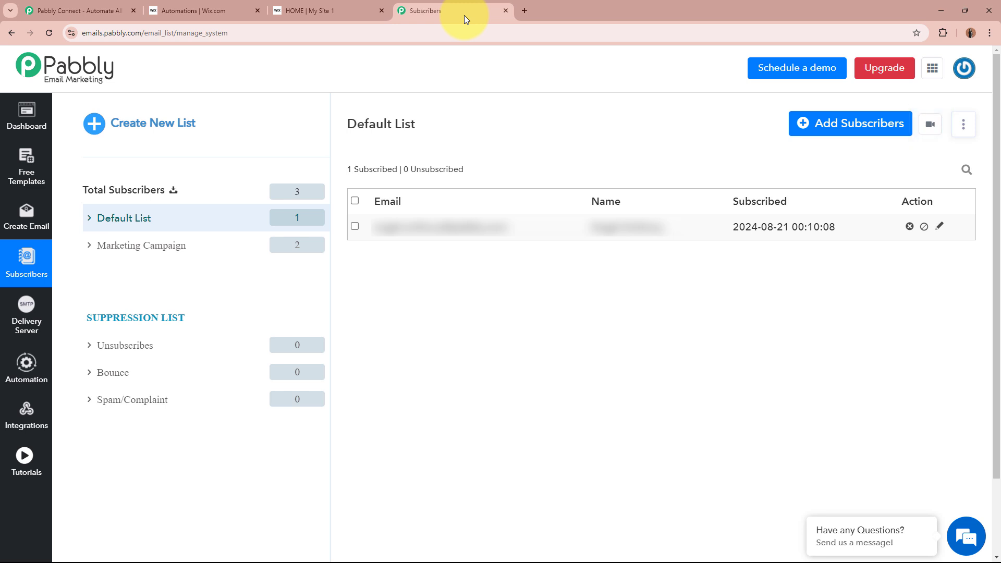
- Return to the Pabbly Connect homepage tab
click(116, 7)
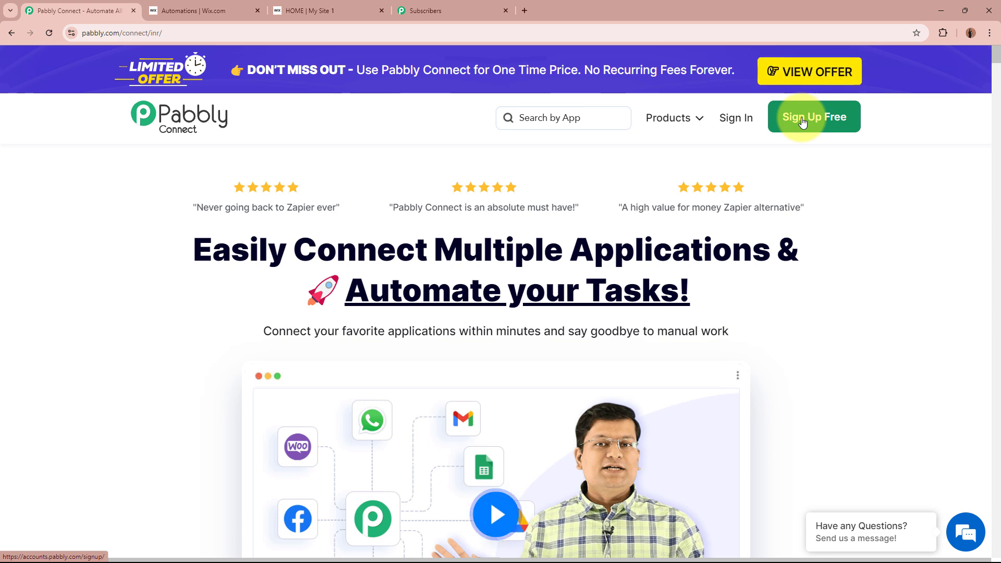
- Sign in and open the Pabbly Connect dashboard from the All Pabbly Apps page
click(746, 120)
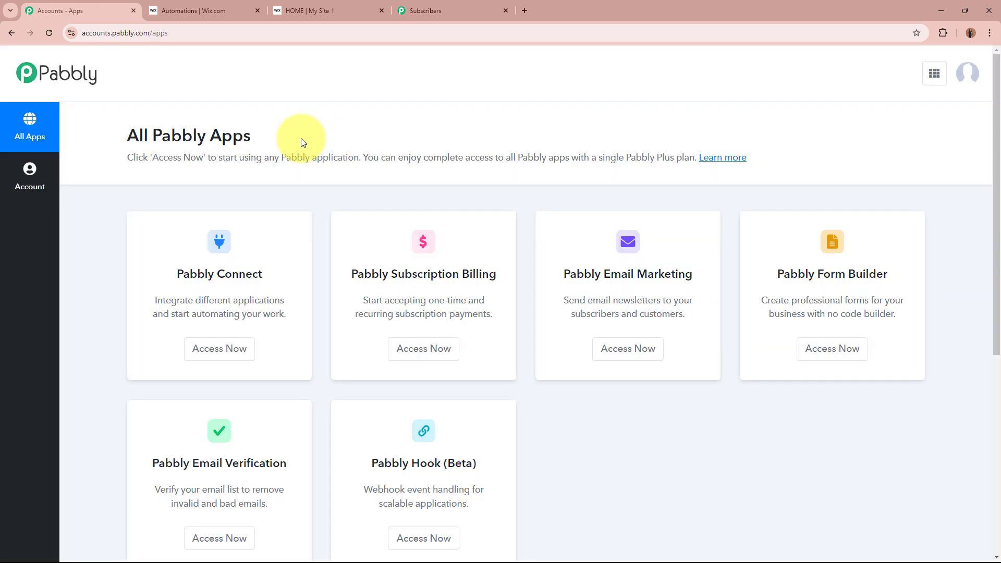
drag(128, 134, 305, 137)
click(307, 136)
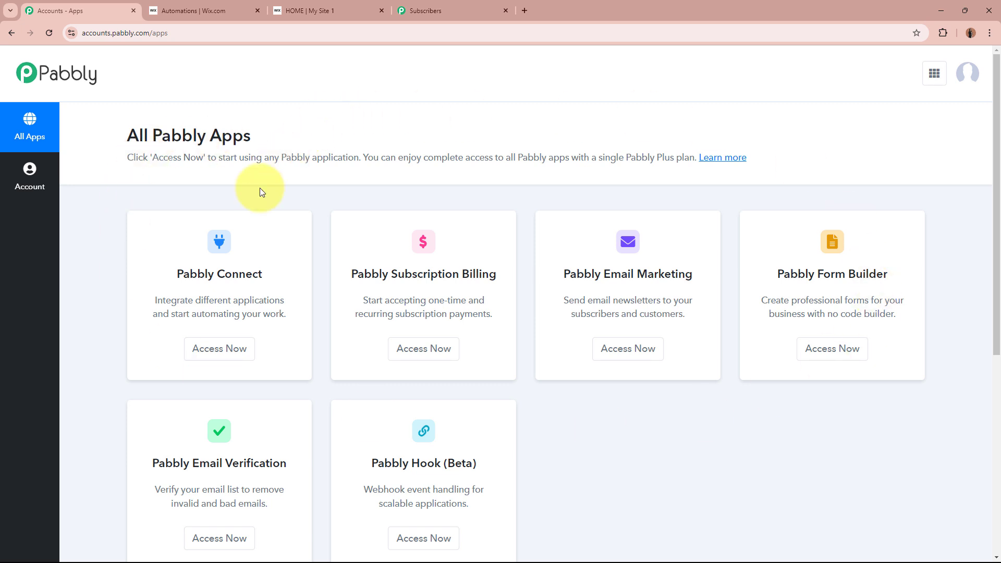
drag(179, 274, 263, 274)
click(264, 277)
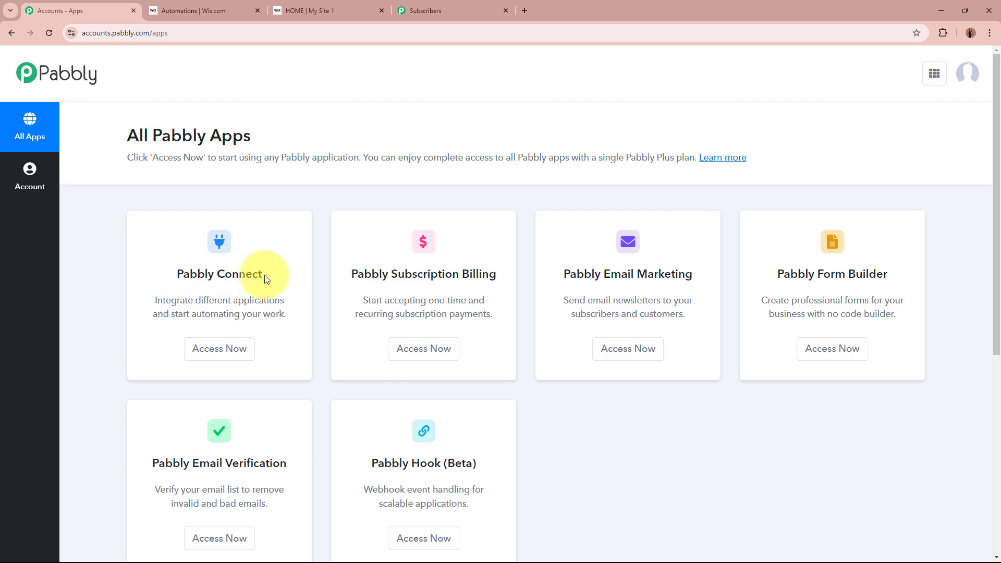
click(217, 348)
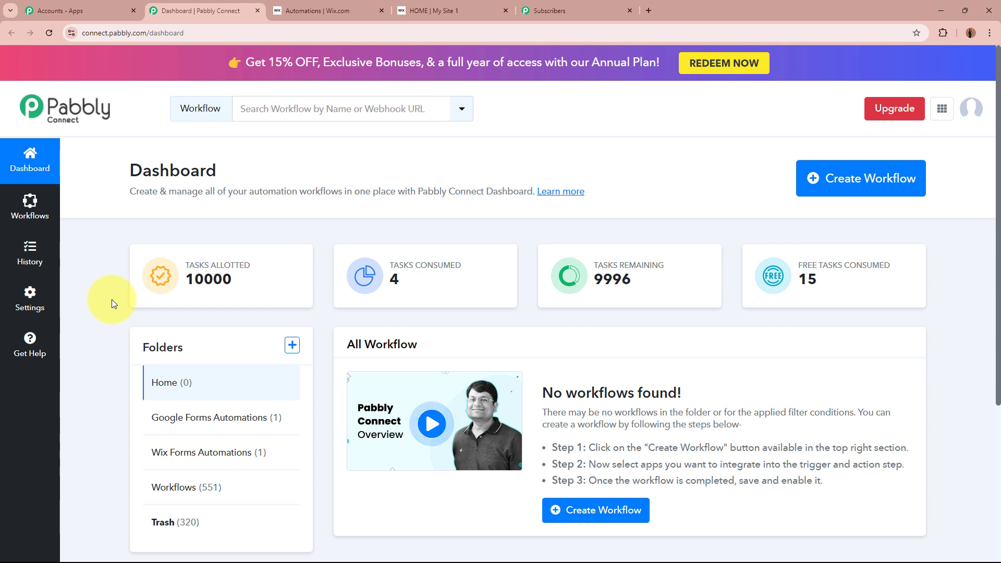
- Start a new workflow named 'Create Pabbly Email Marketing Subscriber on Wix Forms Submission'
click(845, 180)
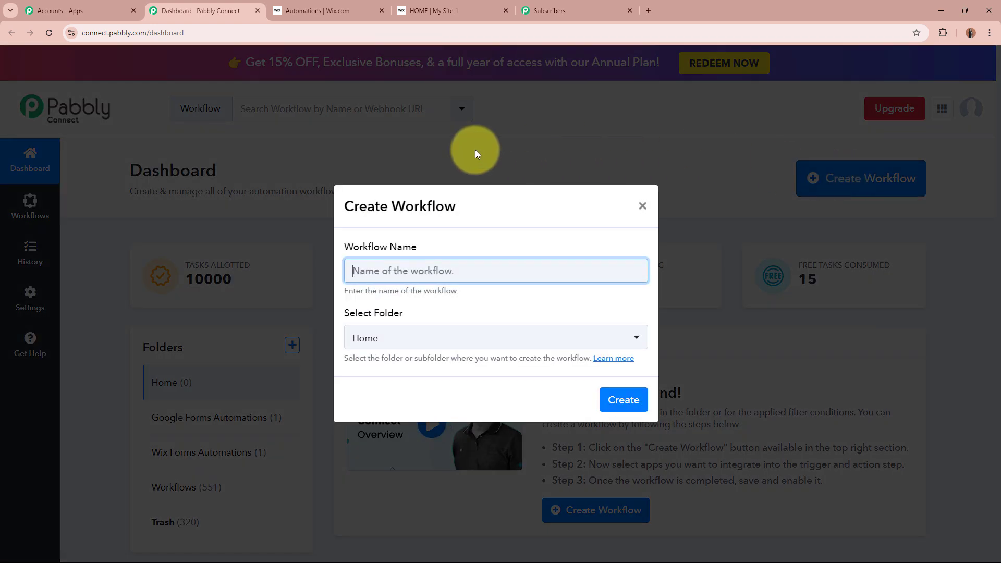
drag(341, 248, 408, 272)
drag(345, 313, 468, 320)
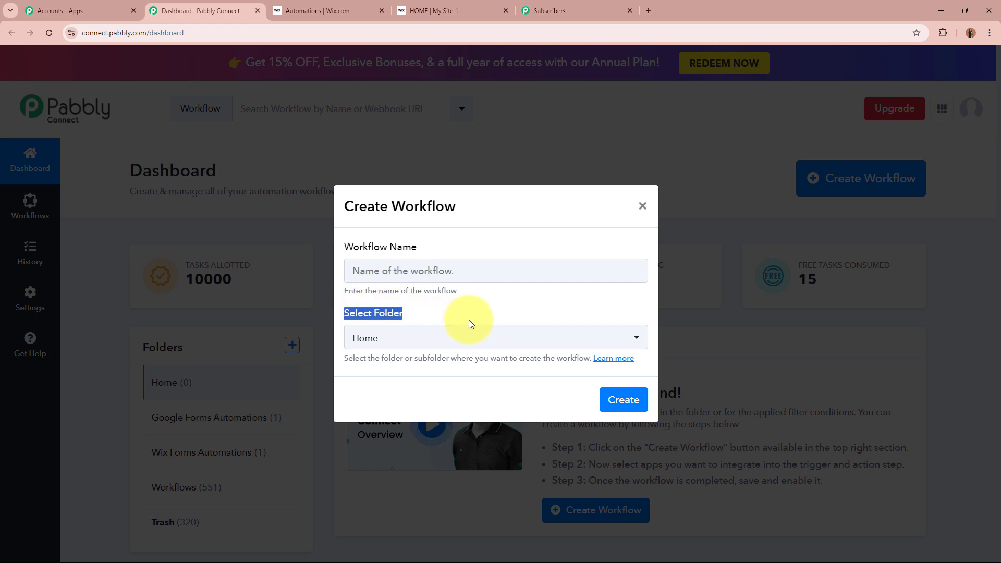
click(475, 269)
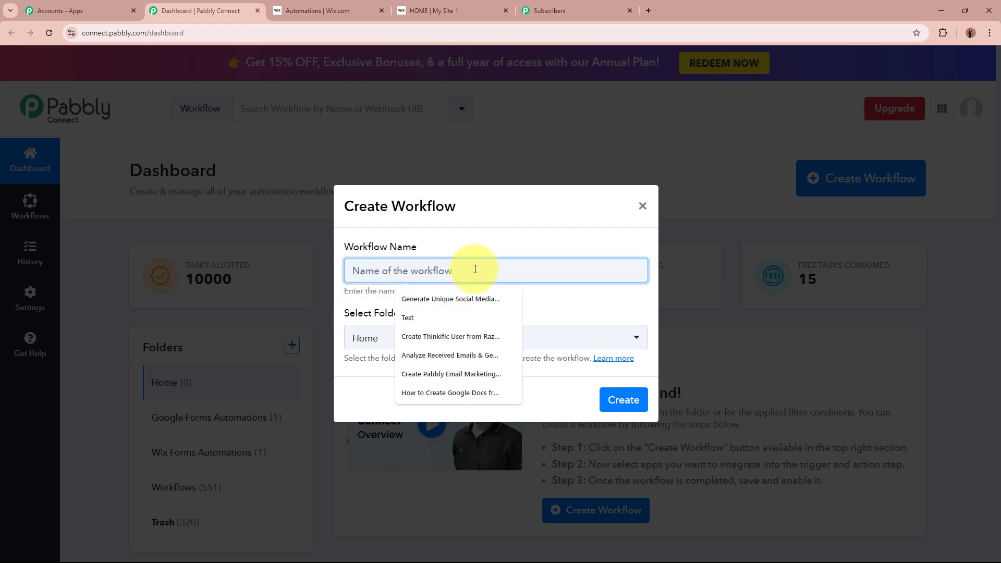
text(Create Pabbly Email Marketing Subscriber on Wix Forms Submission)
click(480, 293)
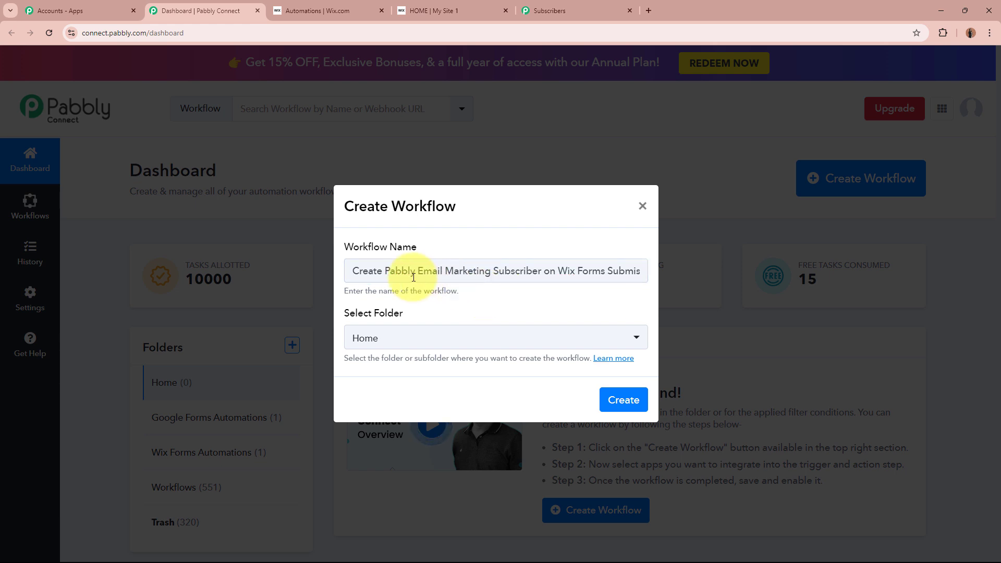
drag(369, 273, 641, 269)
click(633, 287)
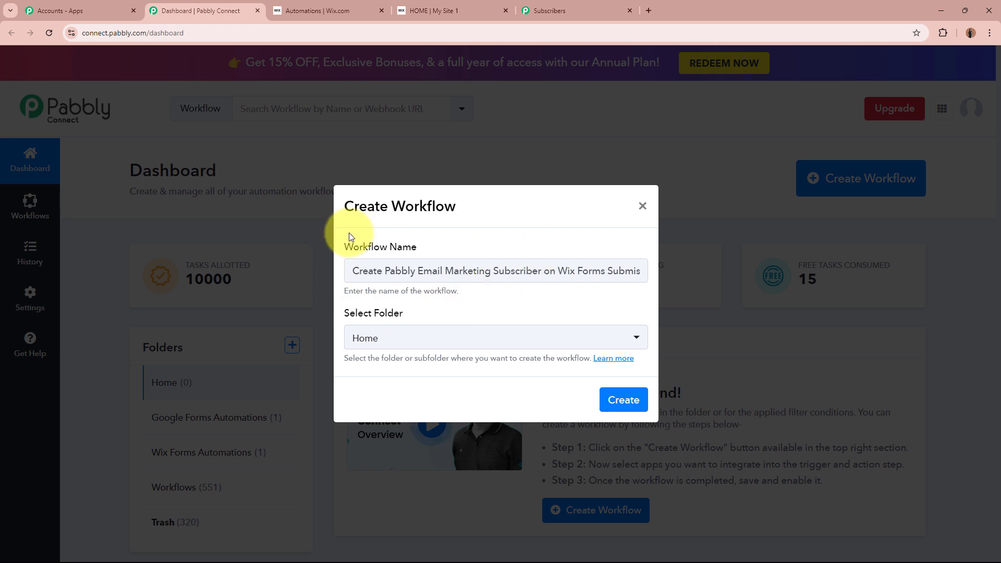
drag(346, 313, 424, 315)
click(428, 317)
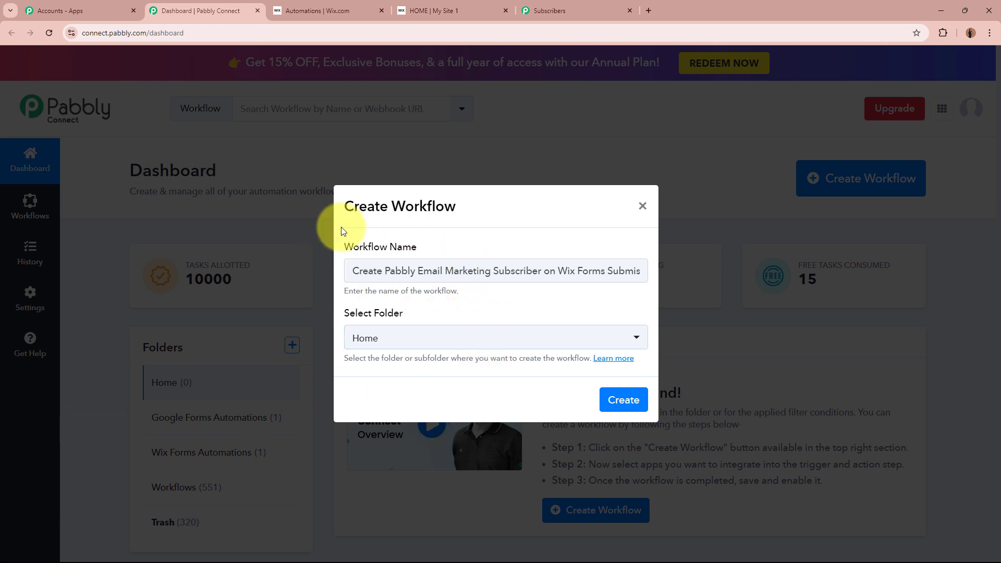
- Place the workflow in the Wix Forms Automations folder and create it
click(443, 351)
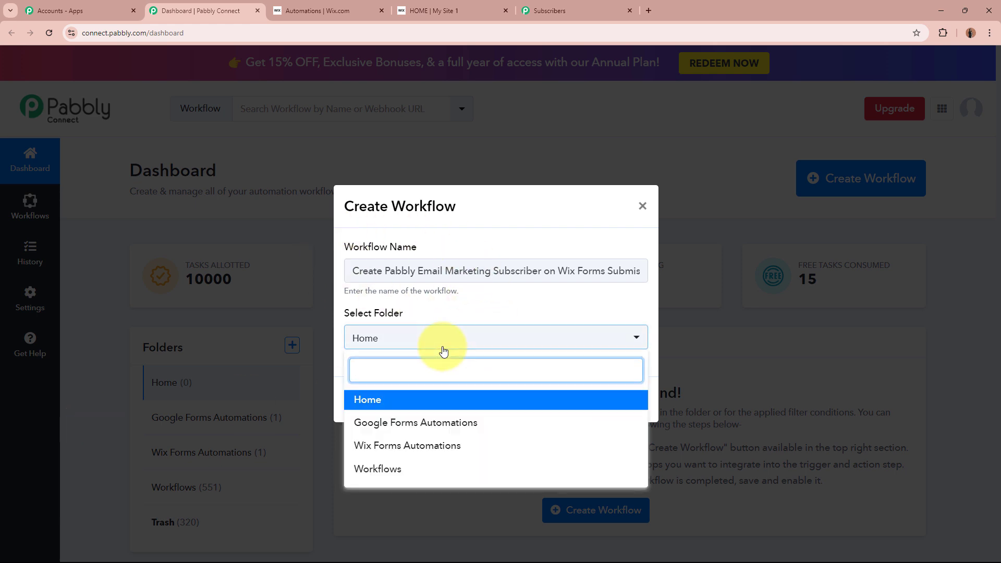
click(443, 447)
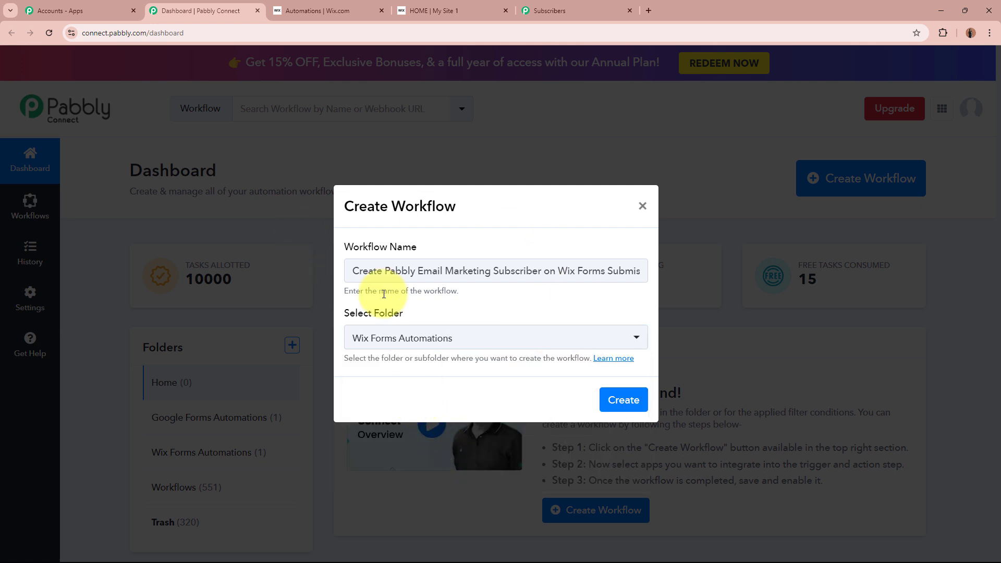
drag(423, 247, 368, 247)
drag(305, 245, 303, 246)
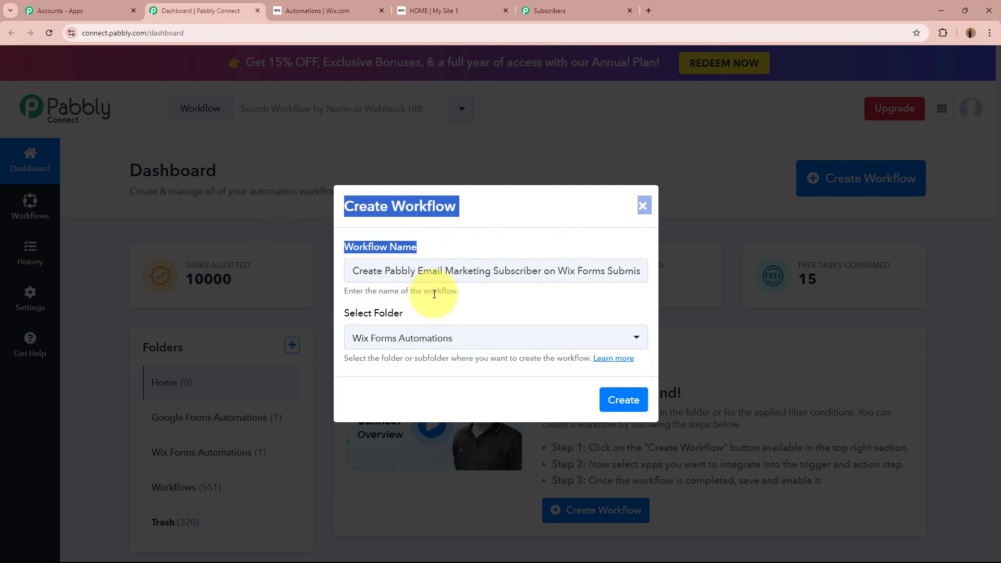
drag(450, 311, 310, 311)
click(465, 314)
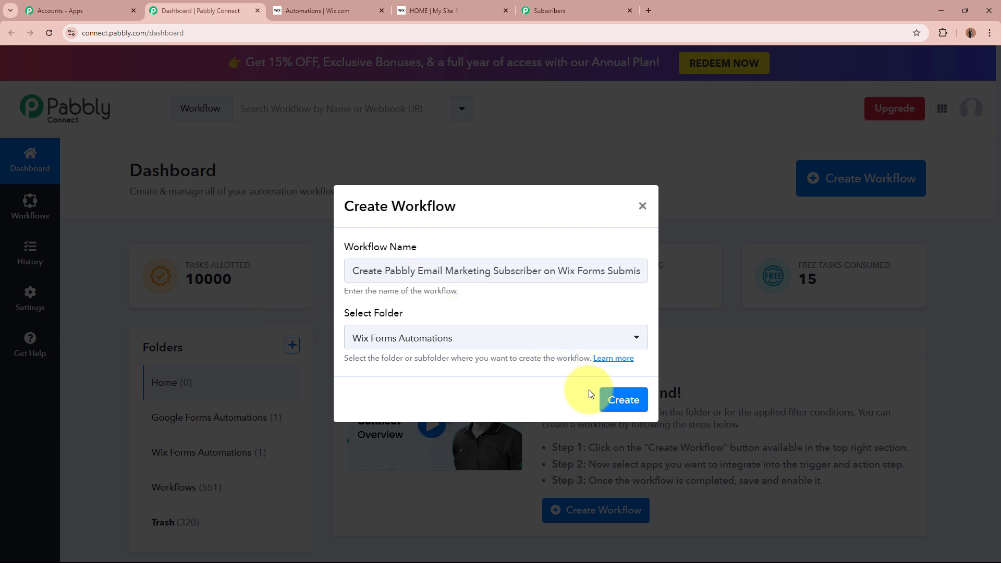
click(619, 400)
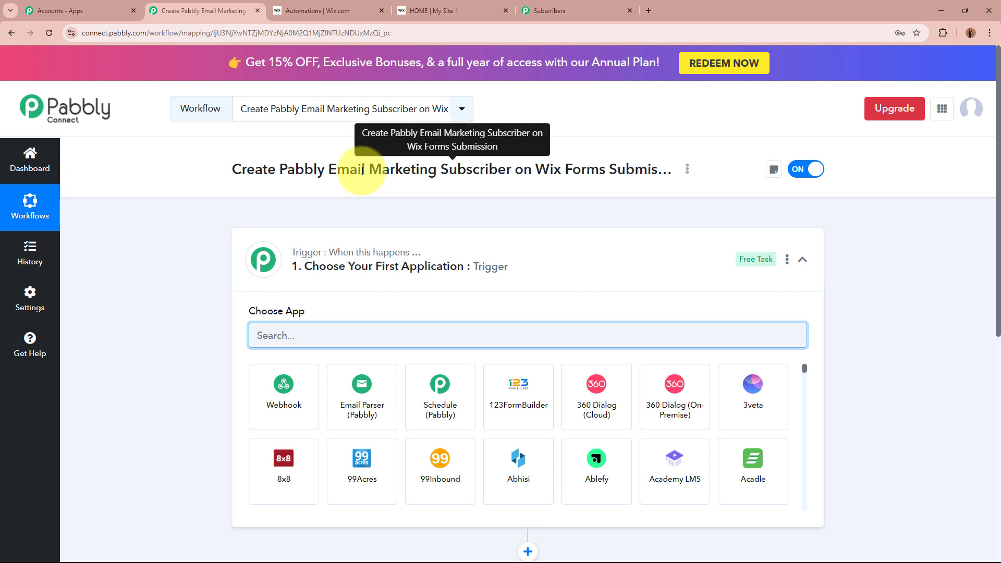
- Search 'Wix' and choose Wix Forms as the trigger app, then view the live Wix form
click(347, 253)
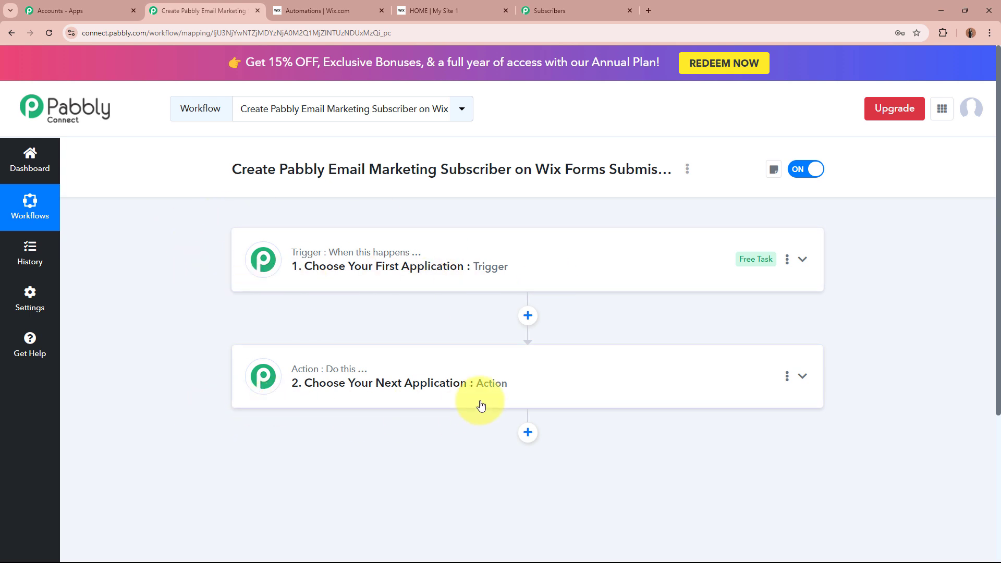
click(574, 279)
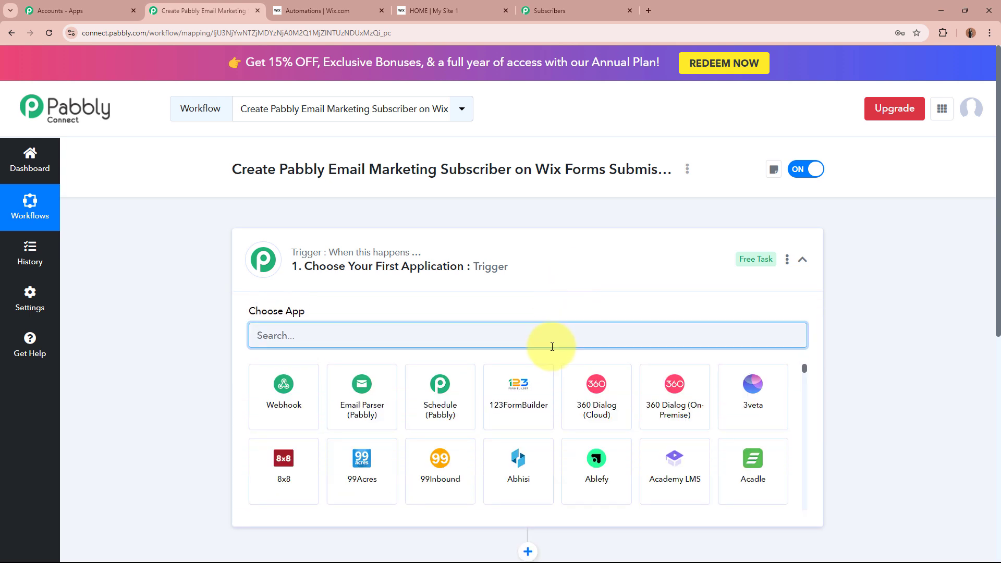
text(W)
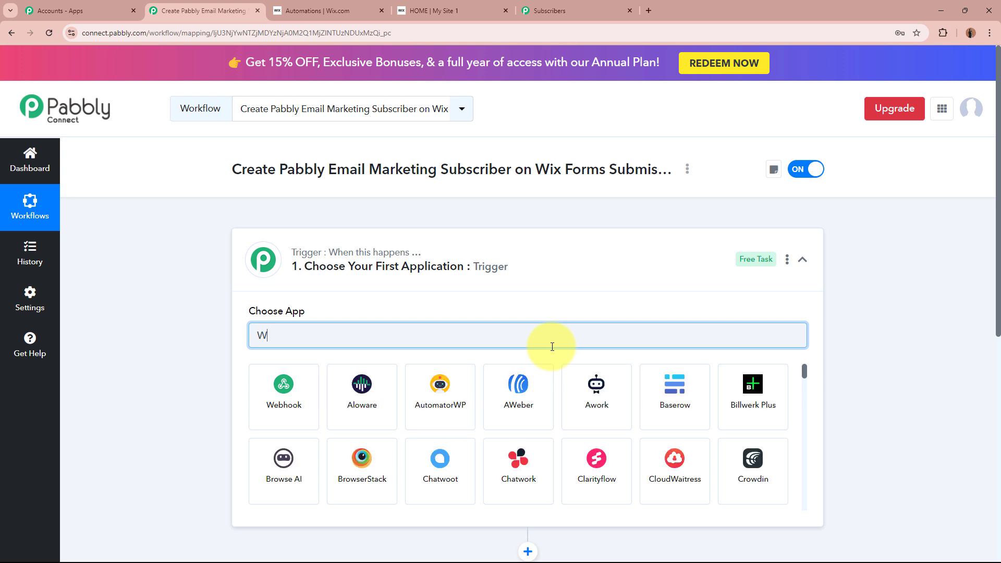
text(ix)
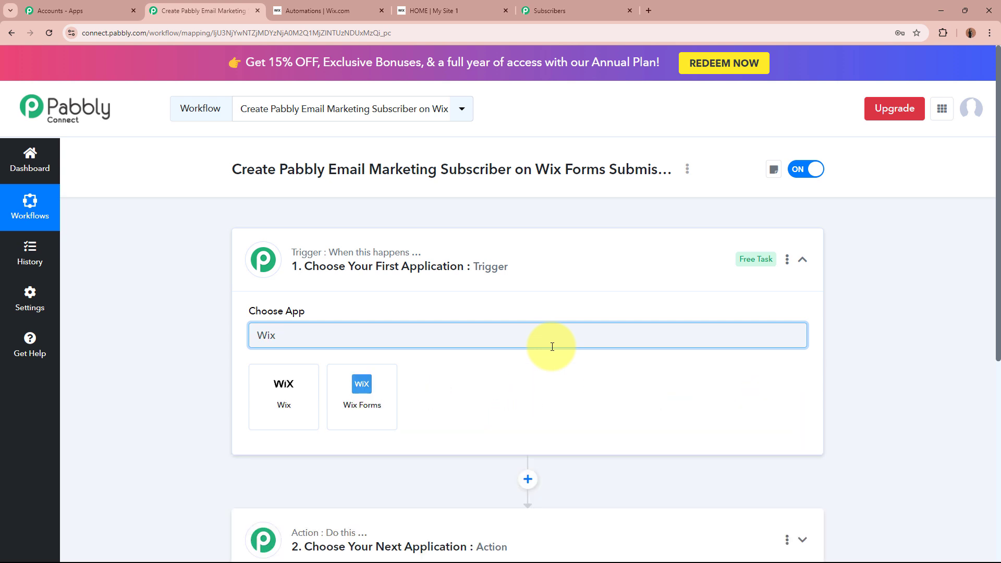
click(346, 422)
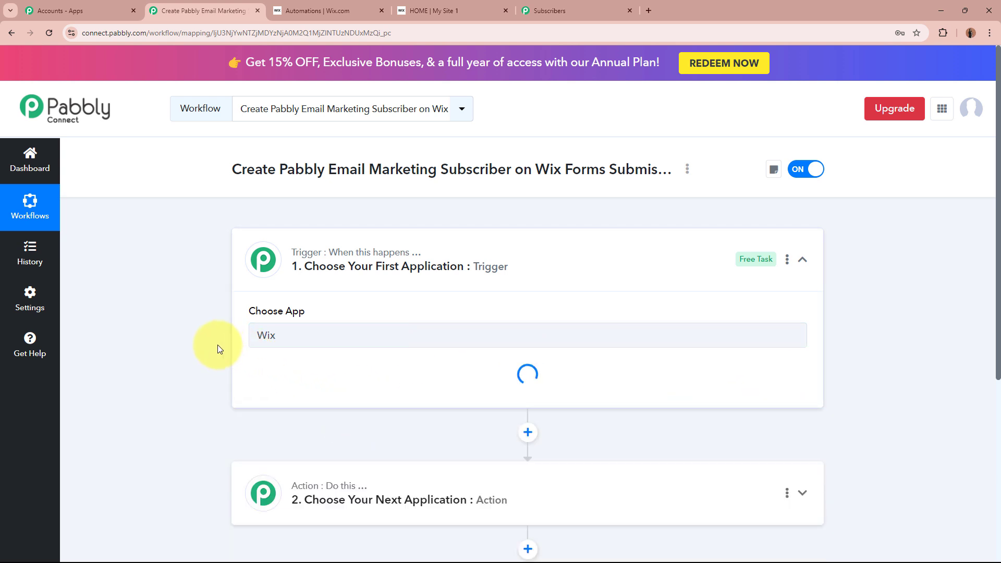
click(409, 9)
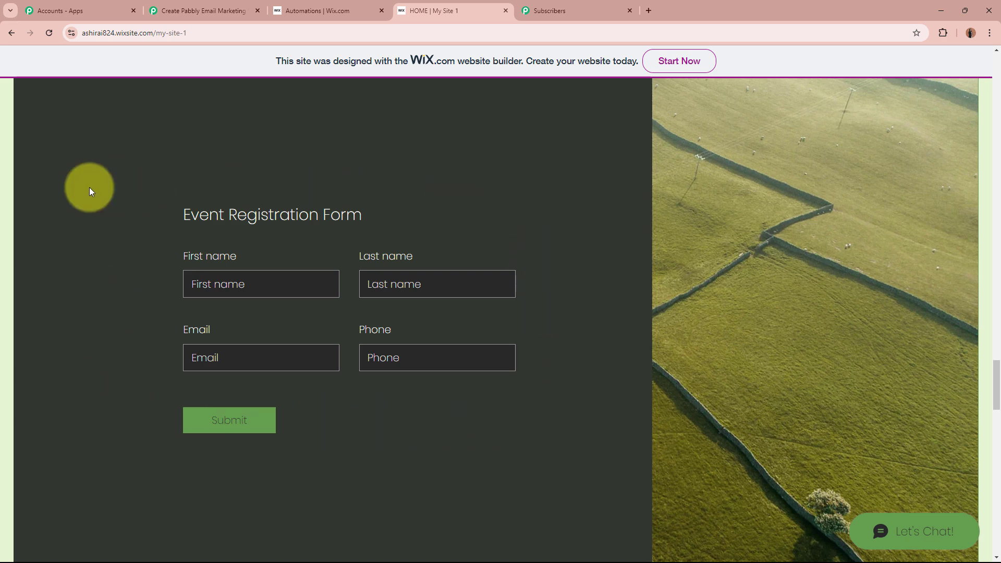
- Set the Wix Forms trigger event to New Form Submission
click(189, 10)
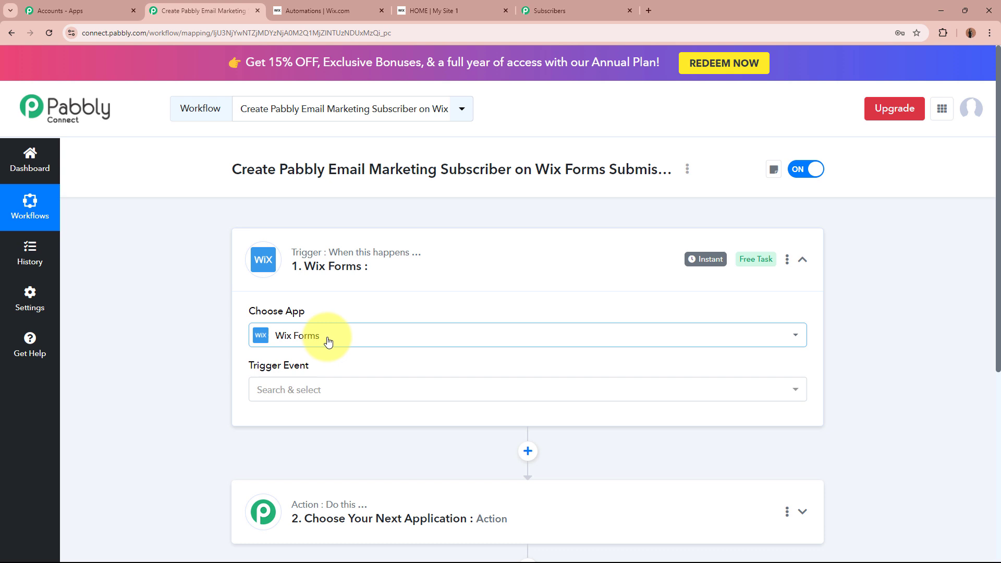
click(330, 391)
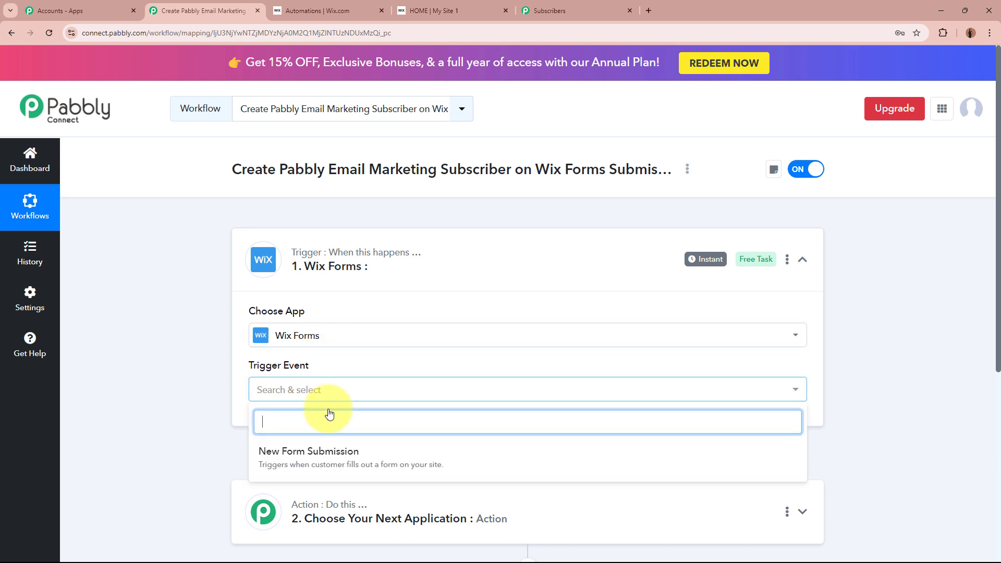
click(280, 448)
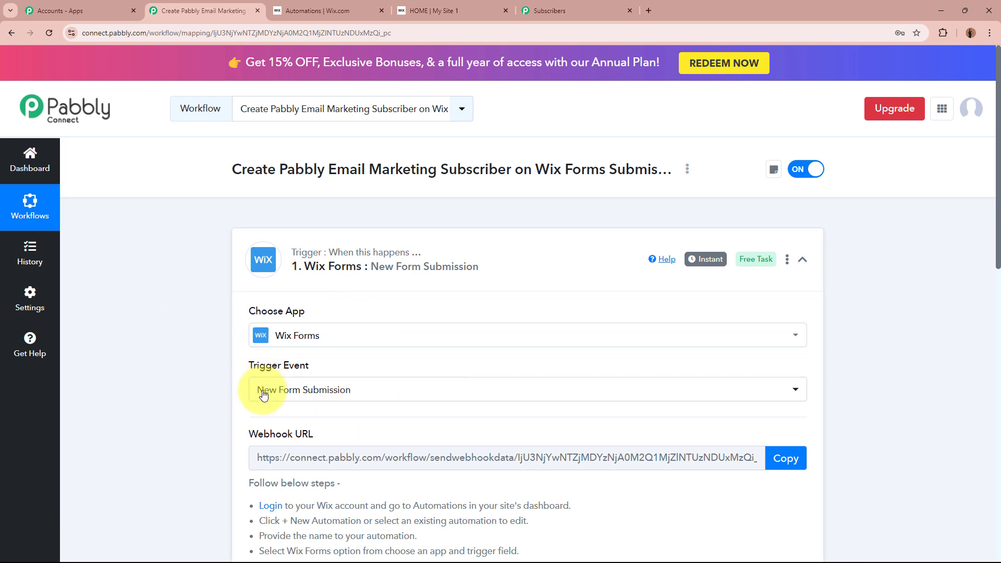
scroll(228, 400, down, 2)
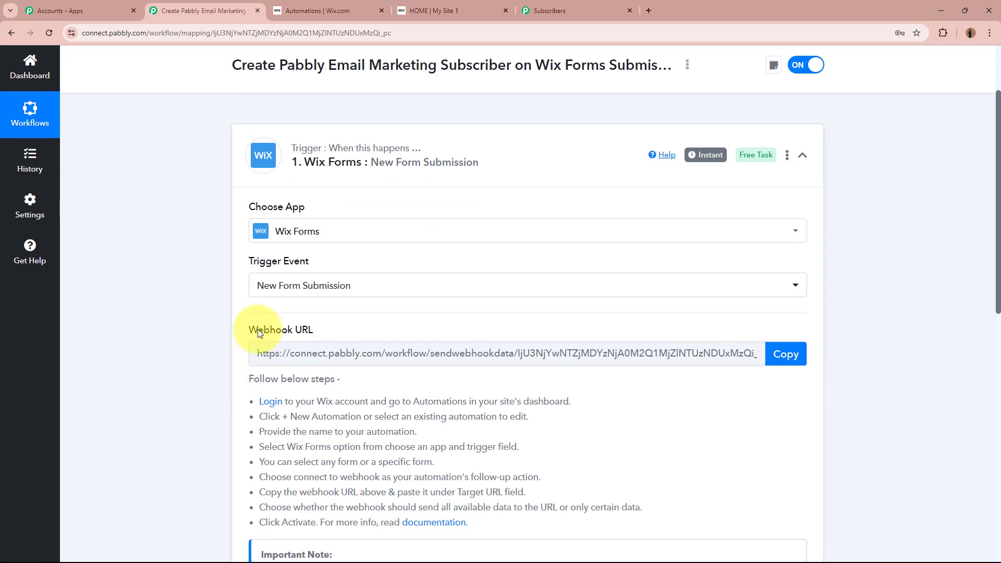
drag(234, 331, 159, 348)
click(151, 351)
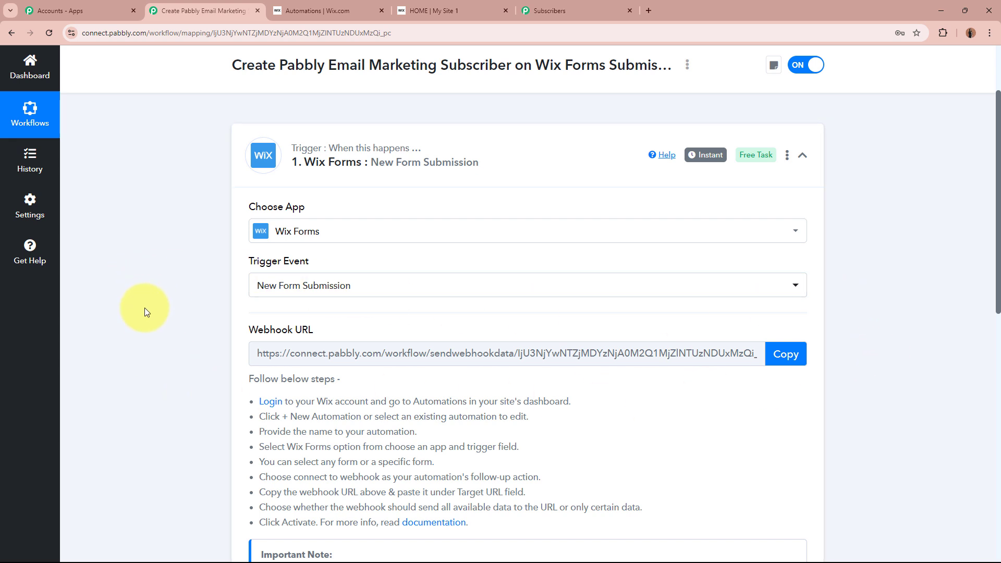
- Copy the trigger's webhook URL and switch to the Wix site dashboard
click(788, 355)
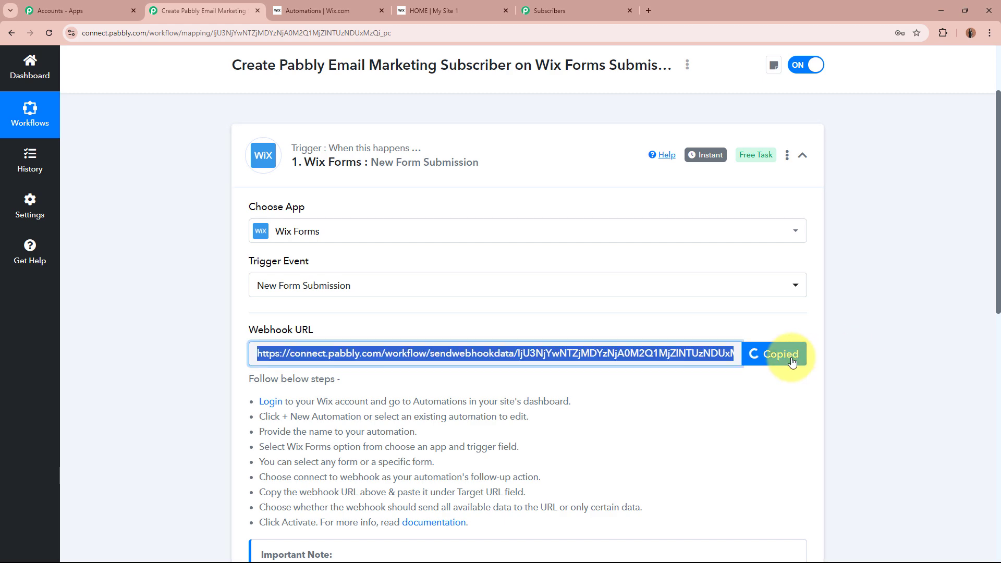
scroll(791, 362, down, 2)
drag(244, 272, 557, 400)
click(558, 394)
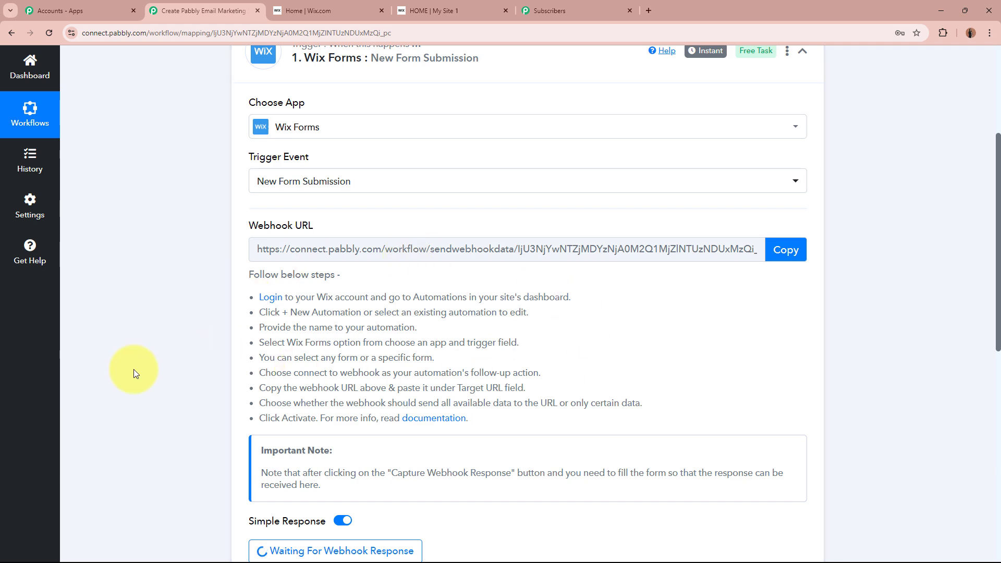
click(333, 11)
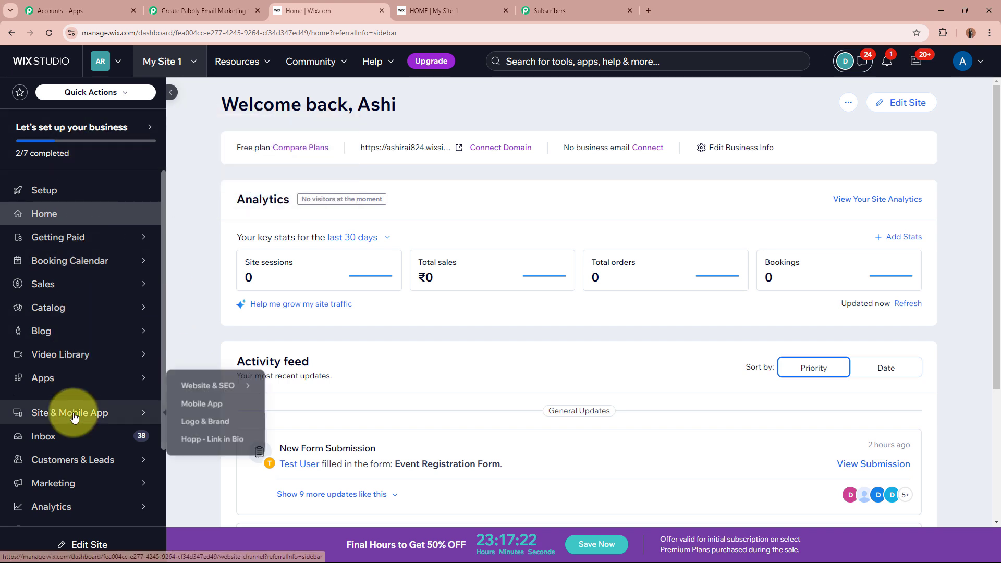
- Open Automations in the Wix dashboard and start a new automation from scratch
scroll(73, 412, down, 2)
click(71, 441)
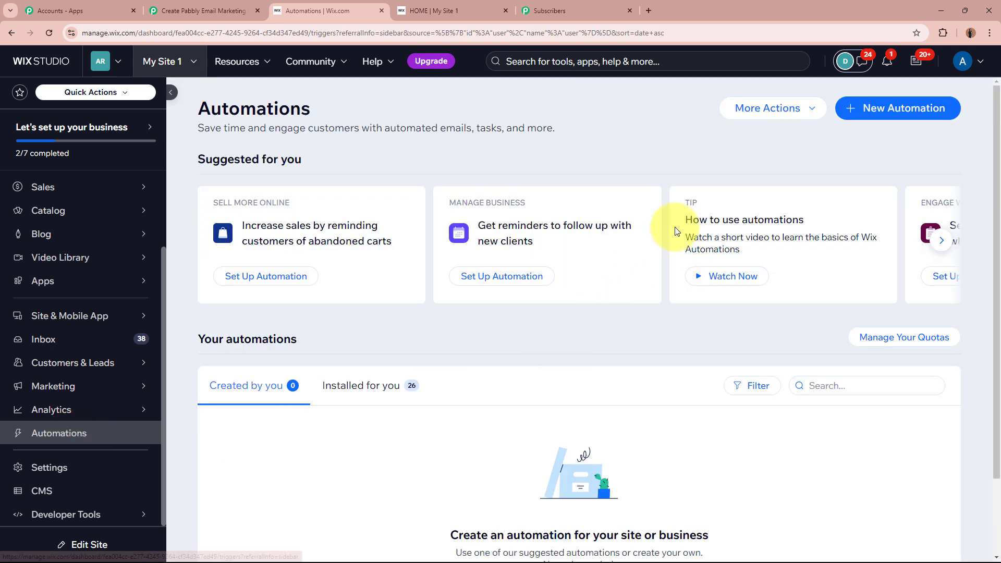
click(906, 119)
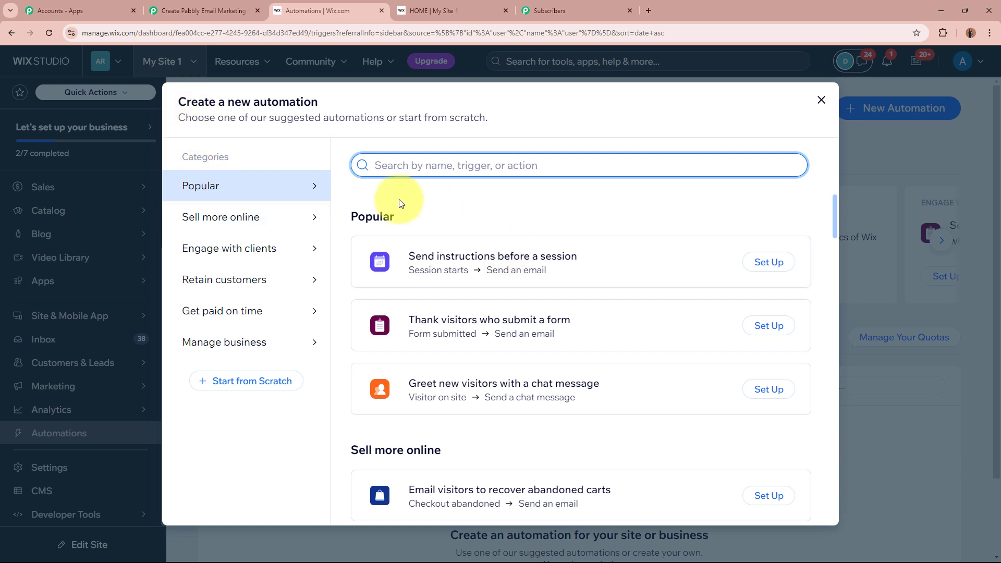
scroll(648, 414, down, 2)
scroll(648, 413, up, 2)
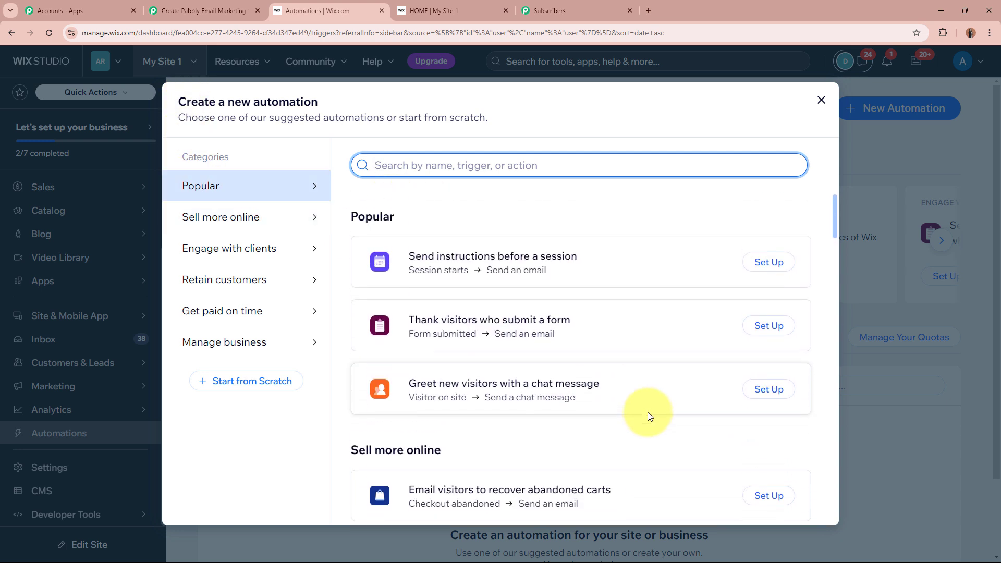
click(242, 385)
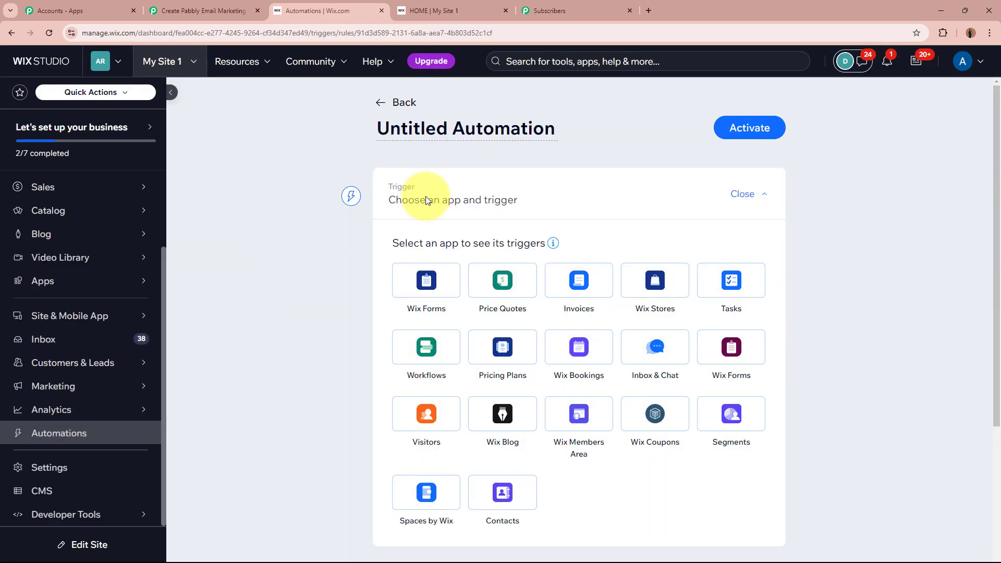
- Rename the automation to 'New Form Submission'
click(448, 123)
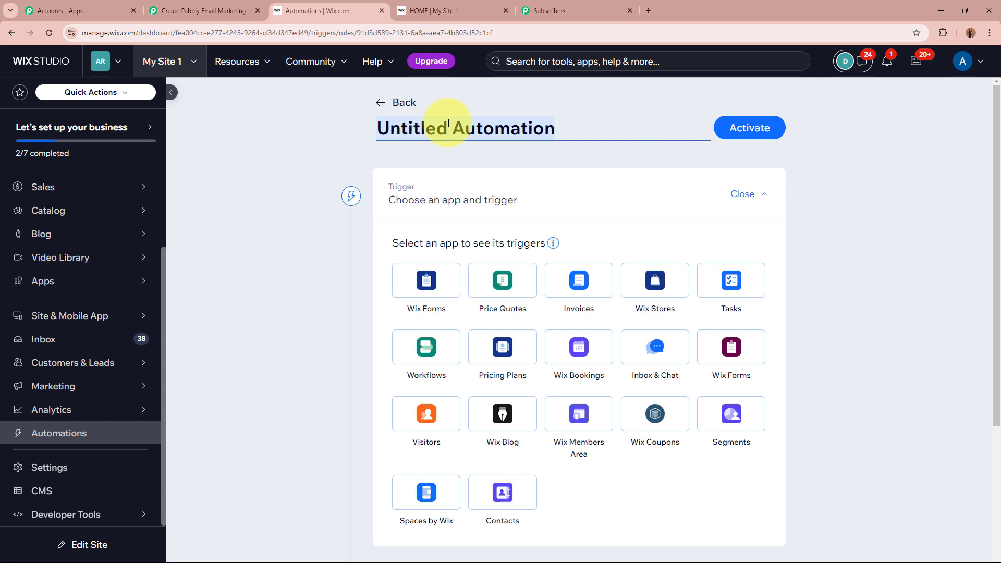
text(New Form Submission)
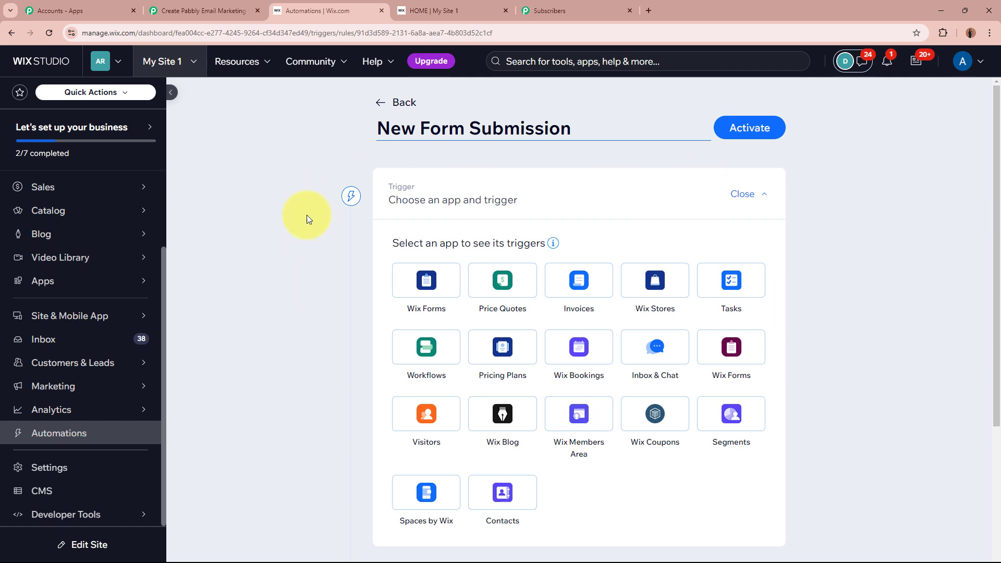
scroll(283, 271, down, 3)
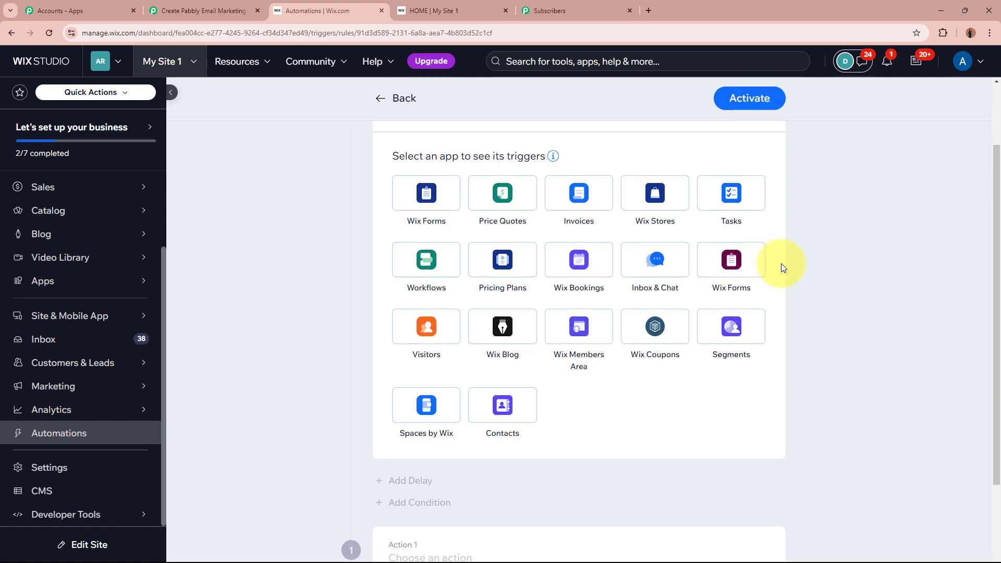
- Use Wix Forms with the Form submitted trigger and open the forms selection
click(759, 267)
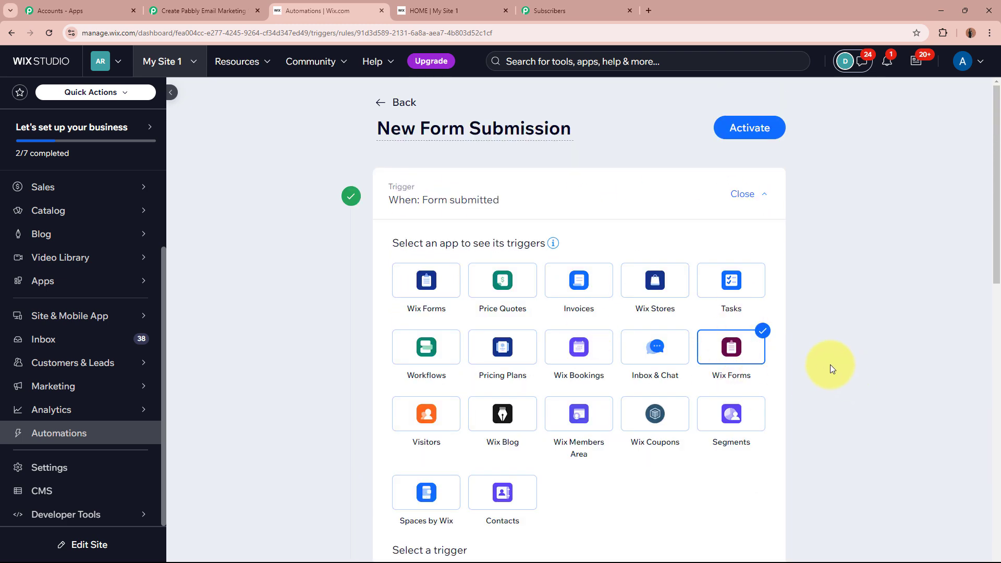
scroll(830, 366, down, 6)
drag(379, 238, 510, 248)
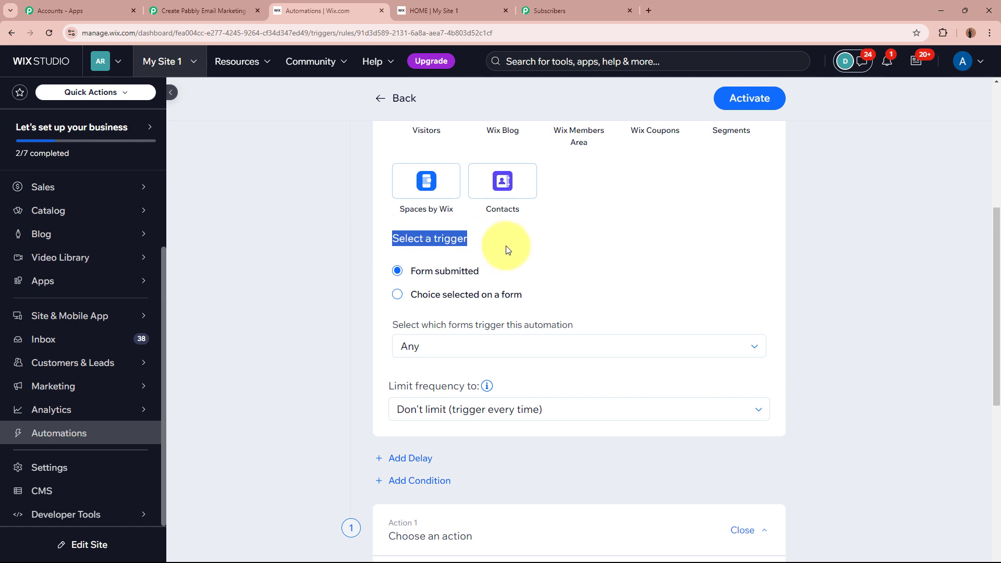
click(509, 248)
drag(408, 274, 547, 272)
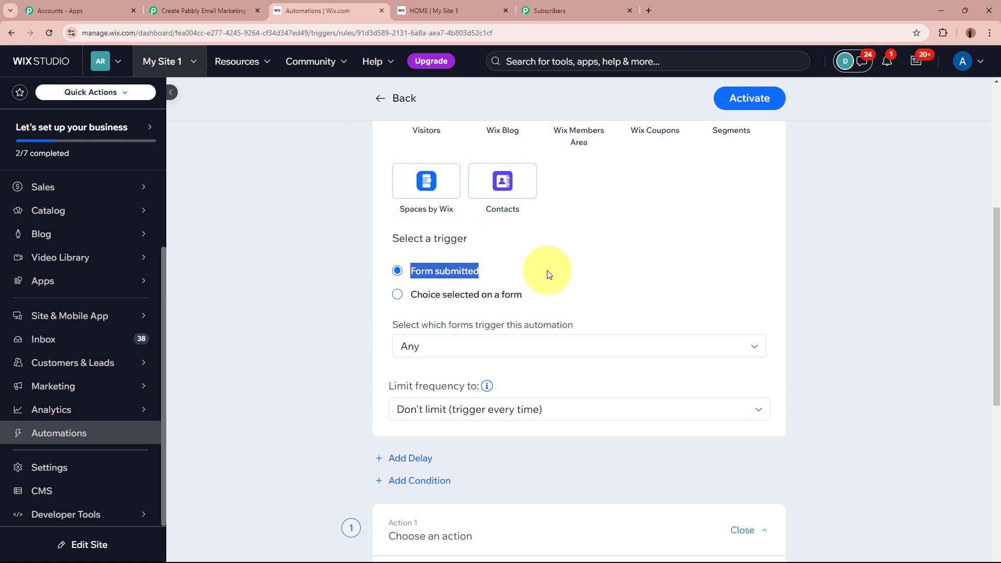
click(549, 274)
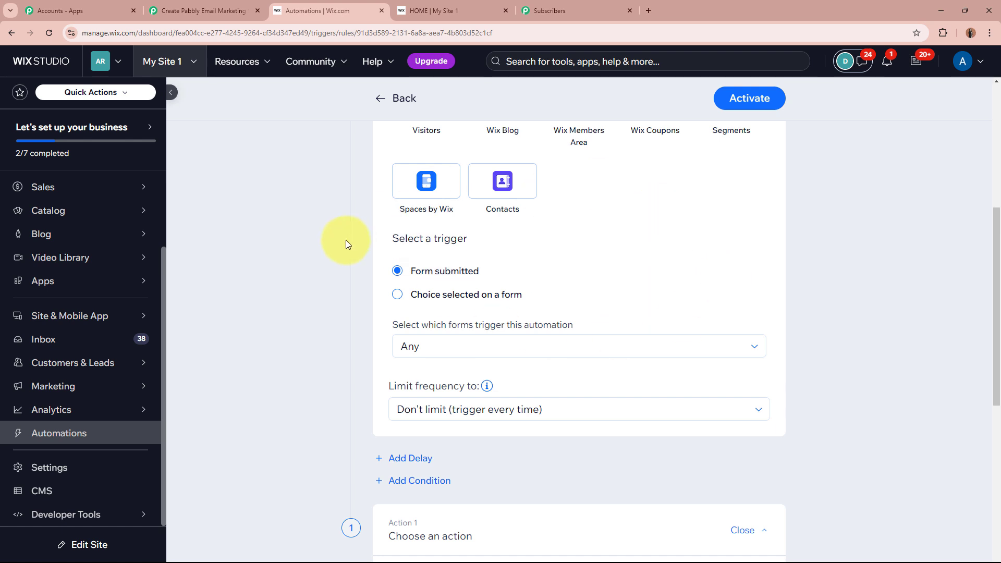
scroll(345, 245, down, 1)
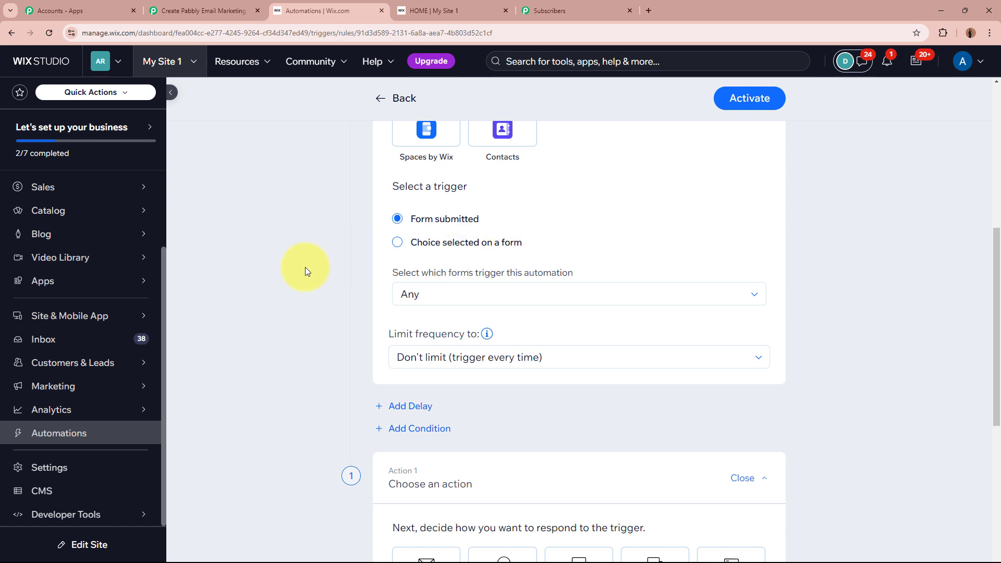
click(423, 295)
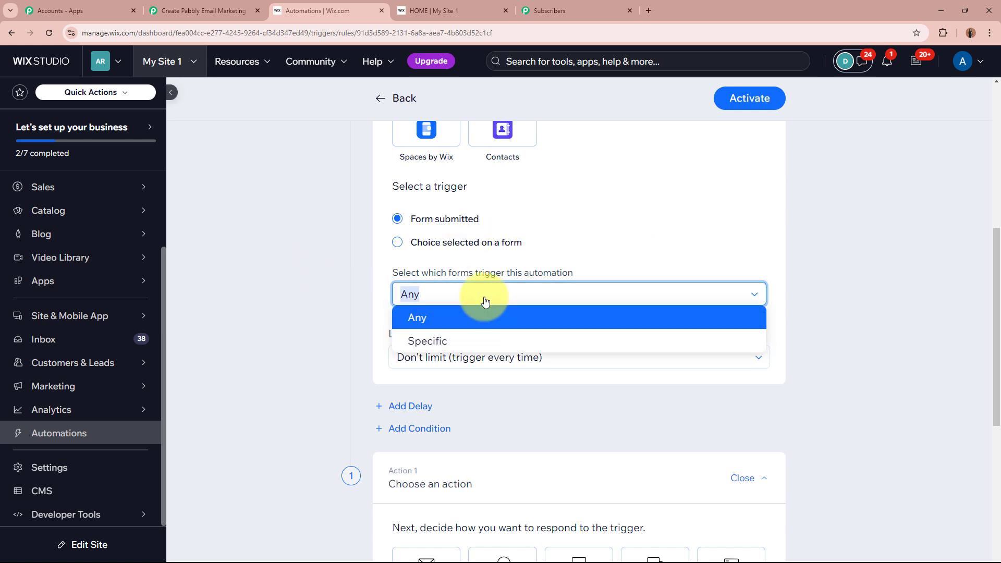
- Limit the trigger to the specific Event Registration Form
click(435, 343)
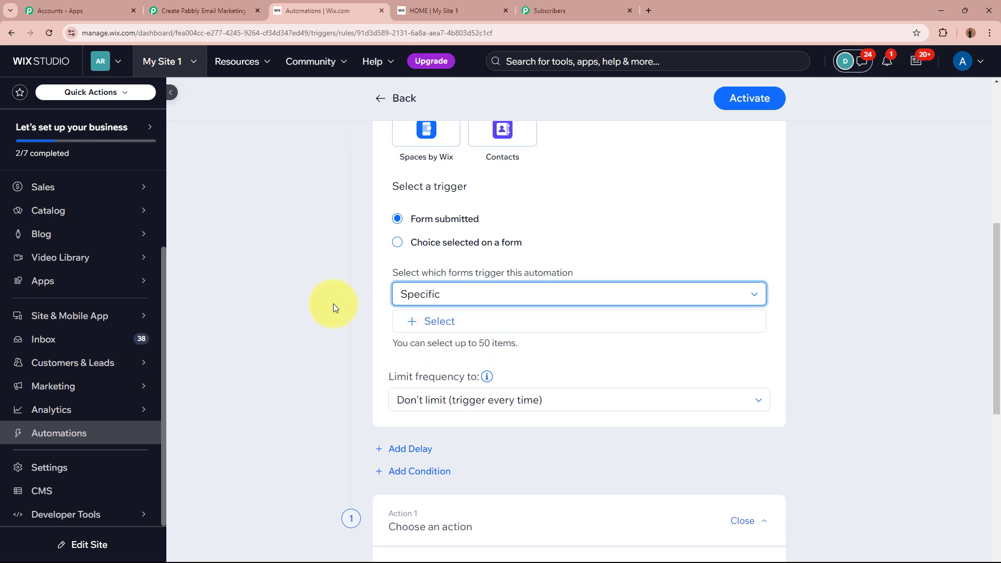
click(433, 322)
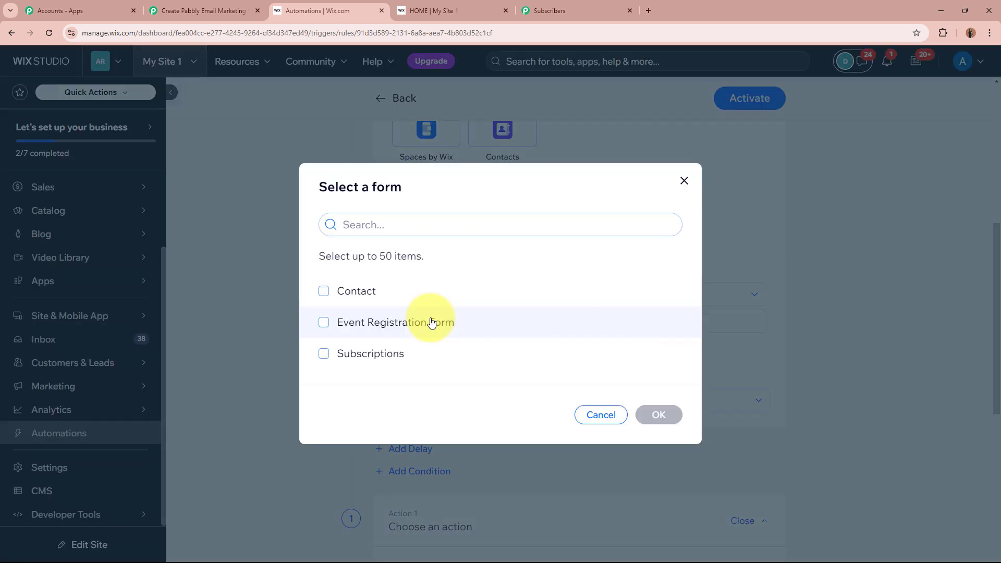
click(364, 323)
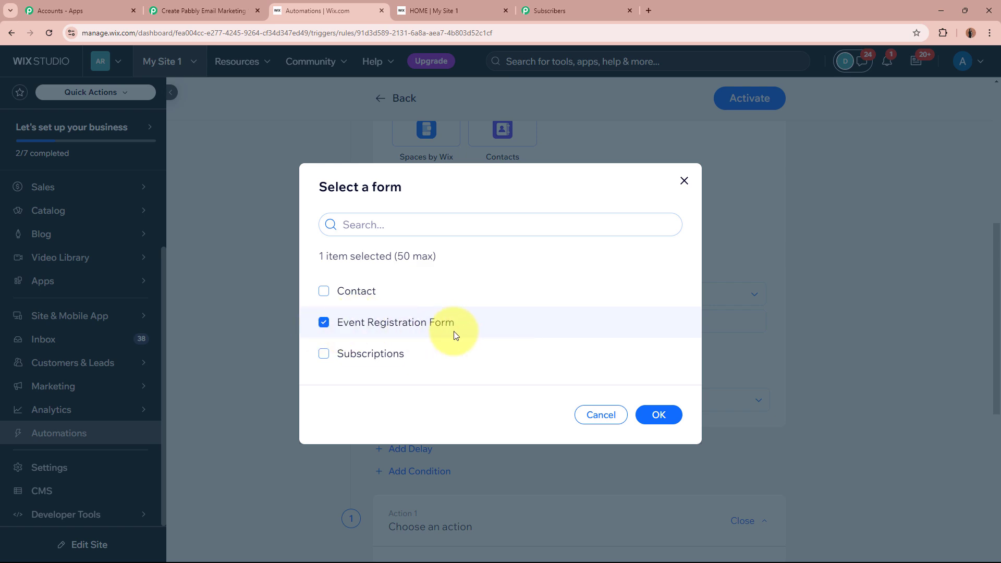
click(659, 415)
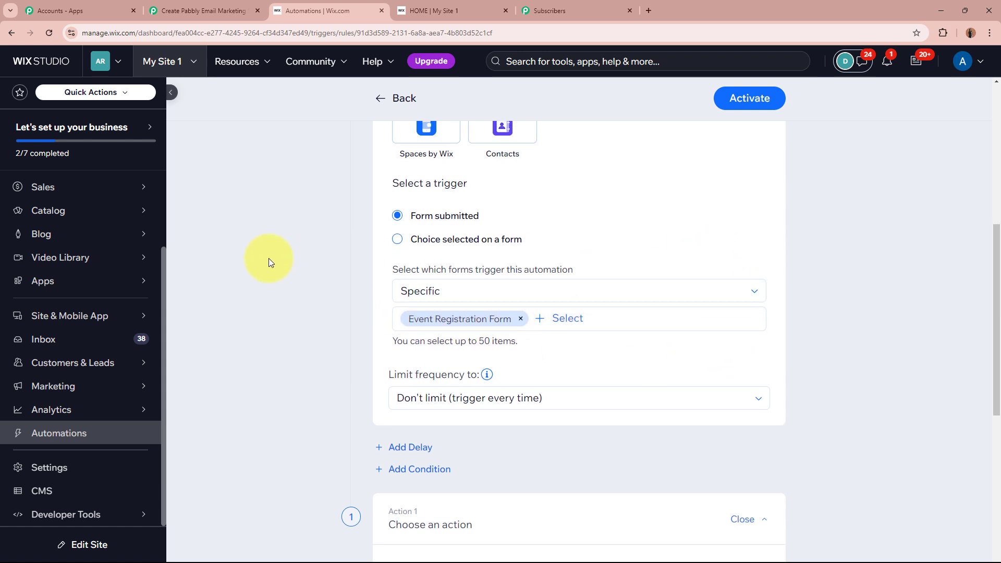
- Keep the trigger's frequency limit at firing every time
scroll(268, 259, down, 3)
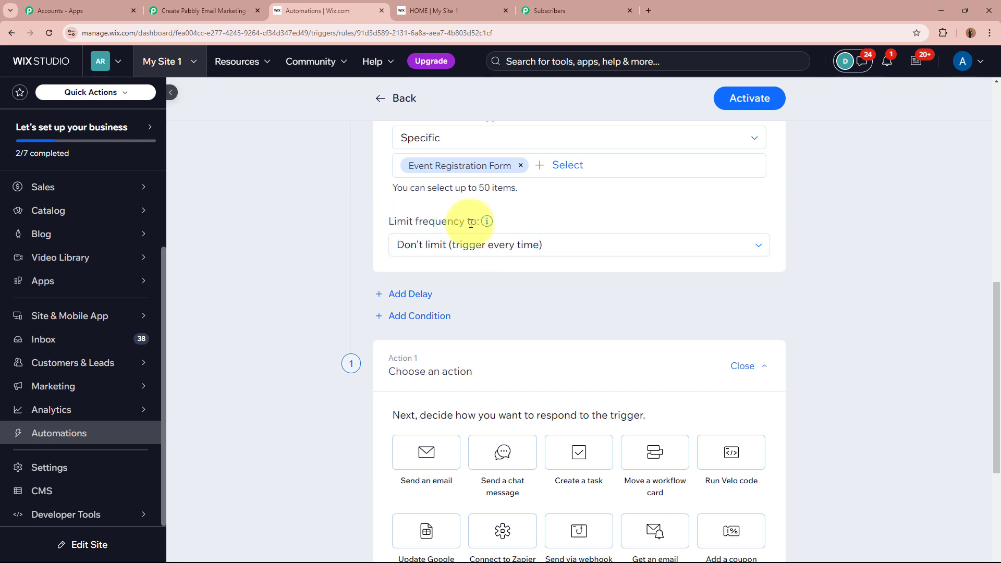
click(491, 245)
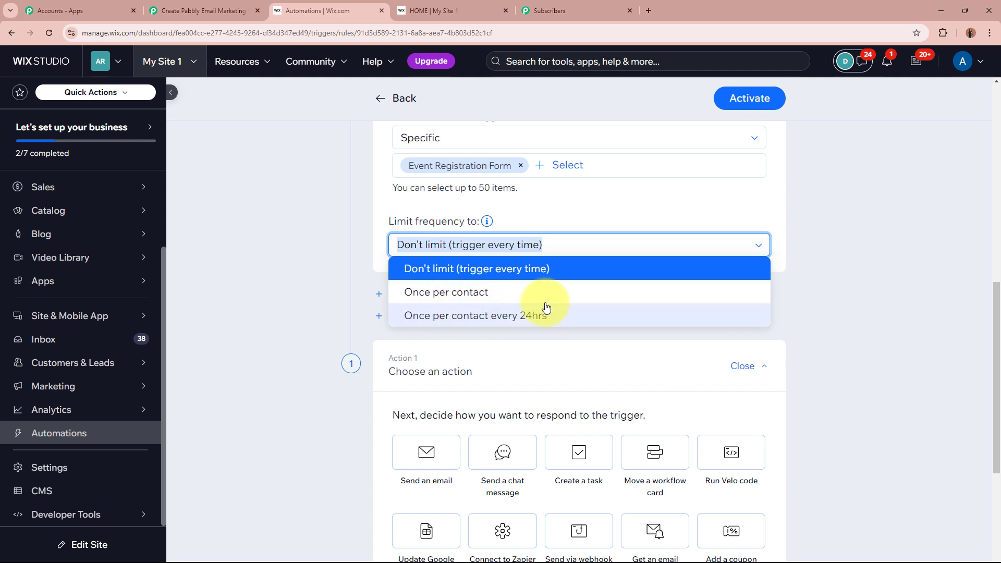
click(568, 276)
click(314, 239)
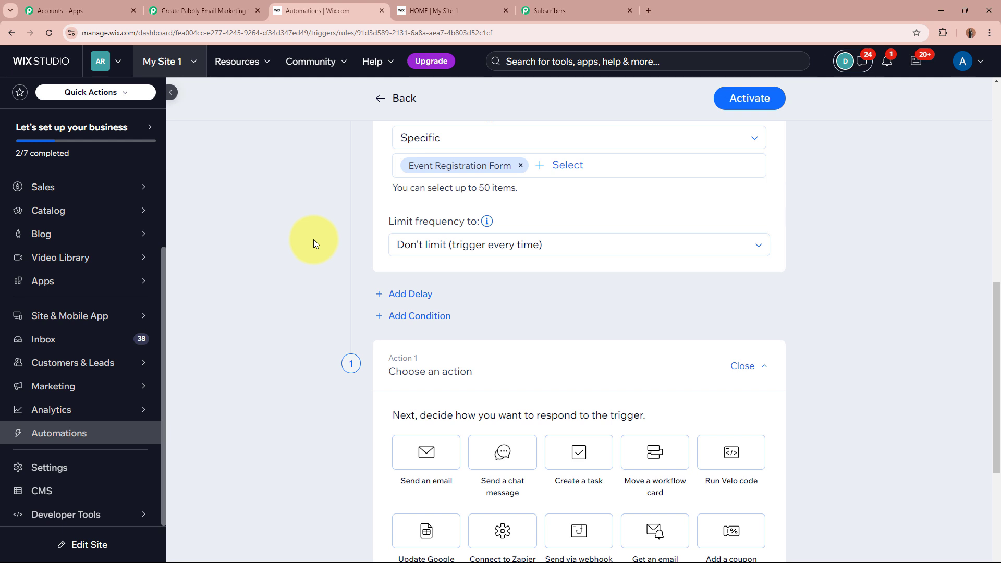
scroll(314, 239, up, 5)
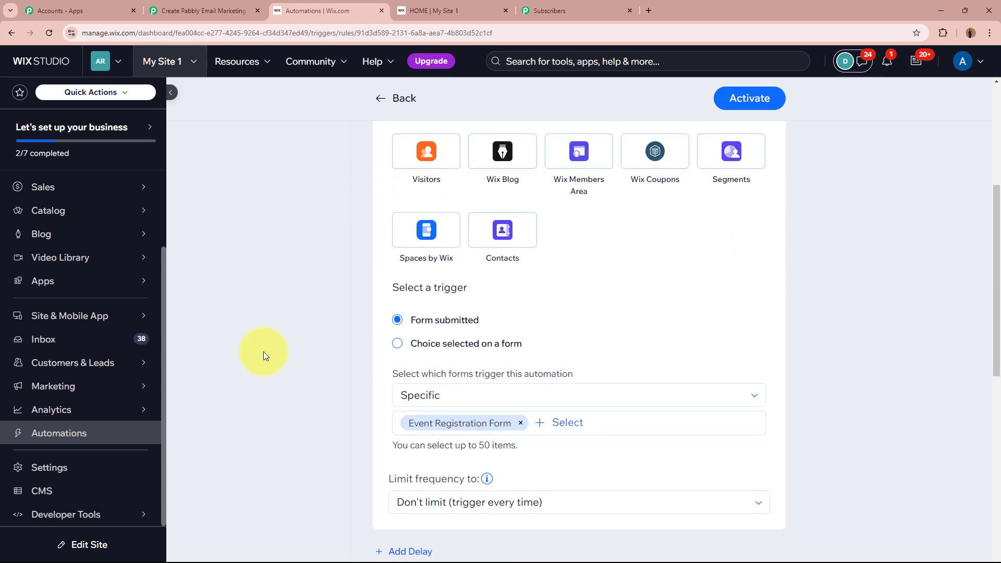
scroll(263, 351, down, 10)
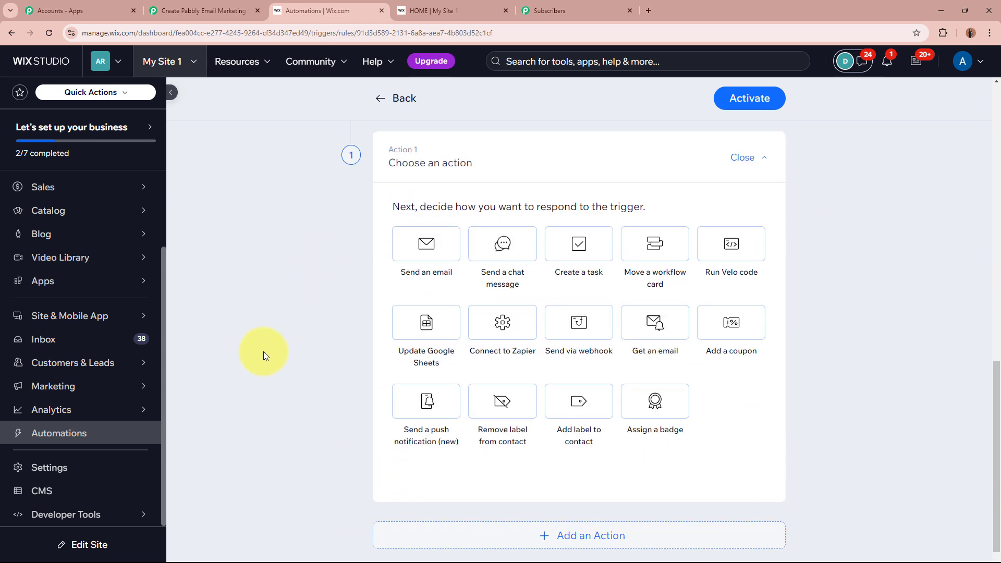
- Send all keys and values via webhook to the pasted Pabbly URL, then activate the automation
click(578, 324)
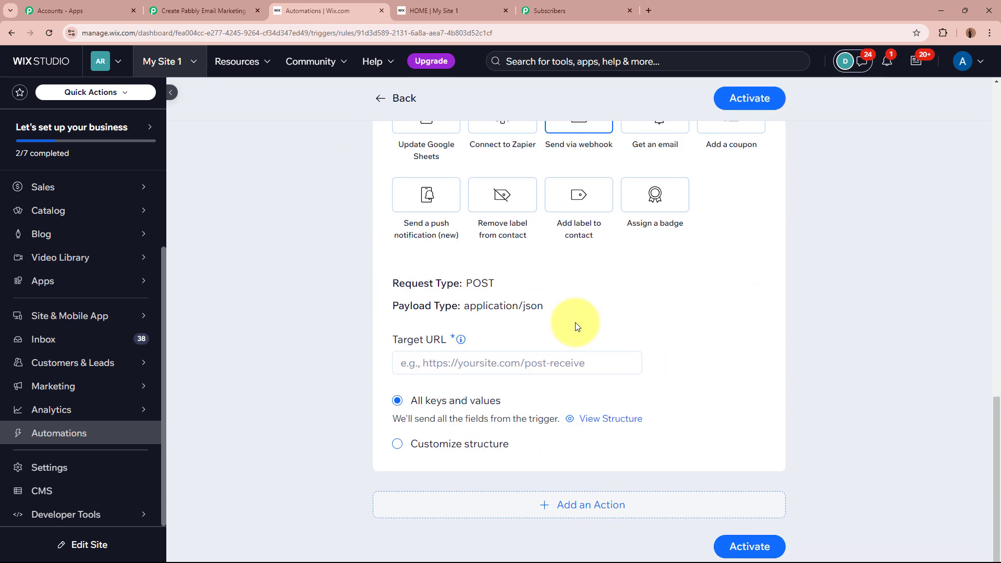
click(487, 352)
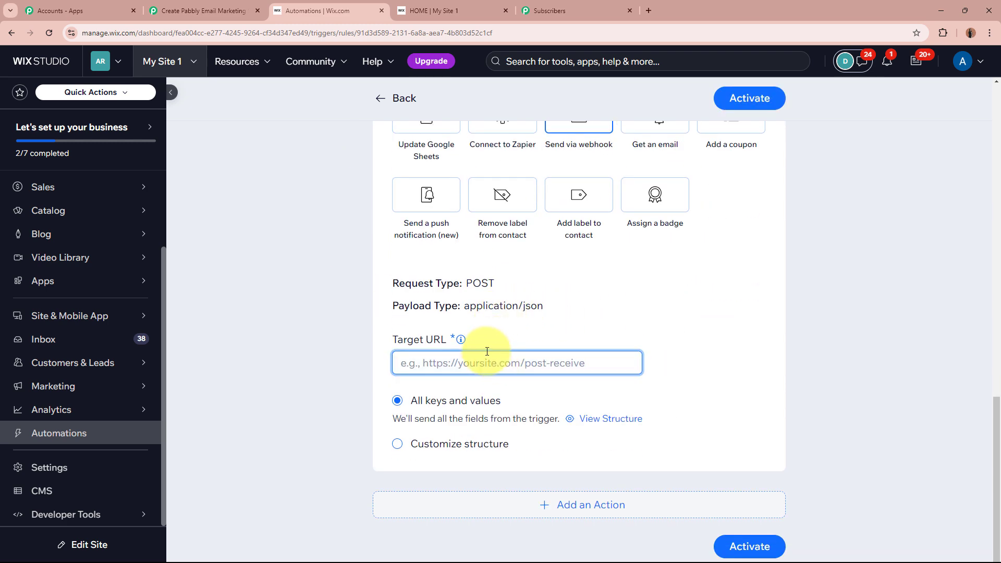
key(ctrl+v)
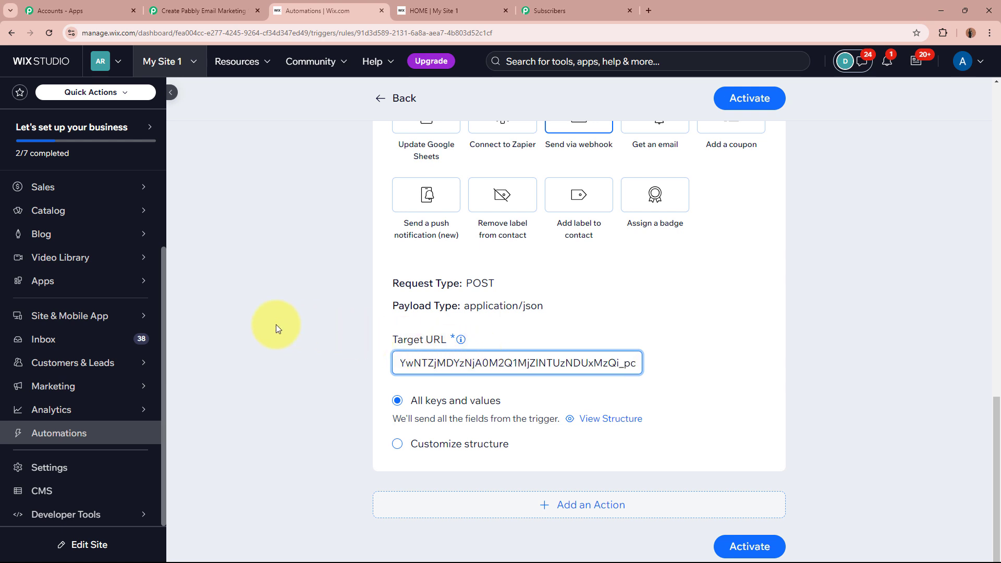
click(277, 324)
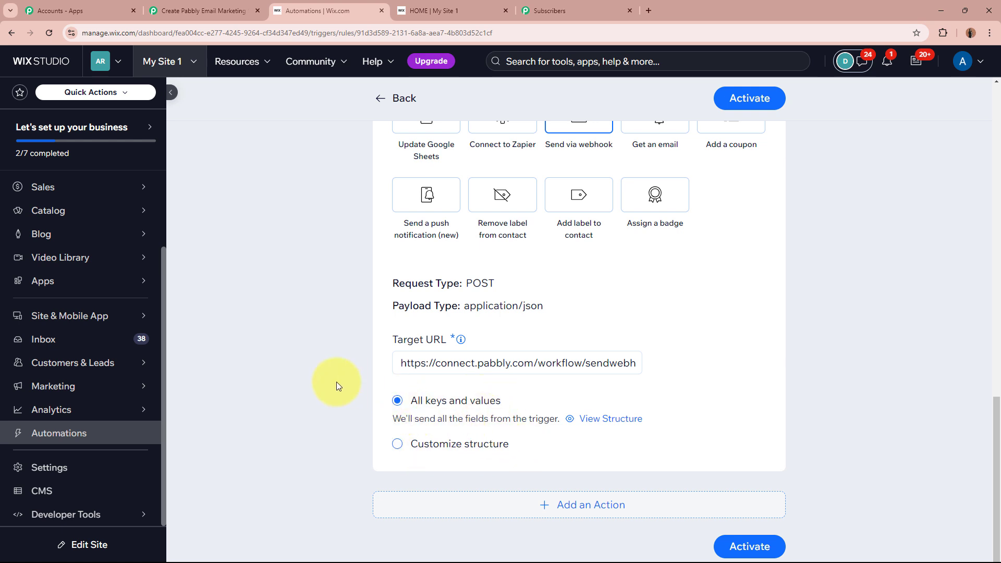
scroll(396, 406, down, 1)
click(749, 520)
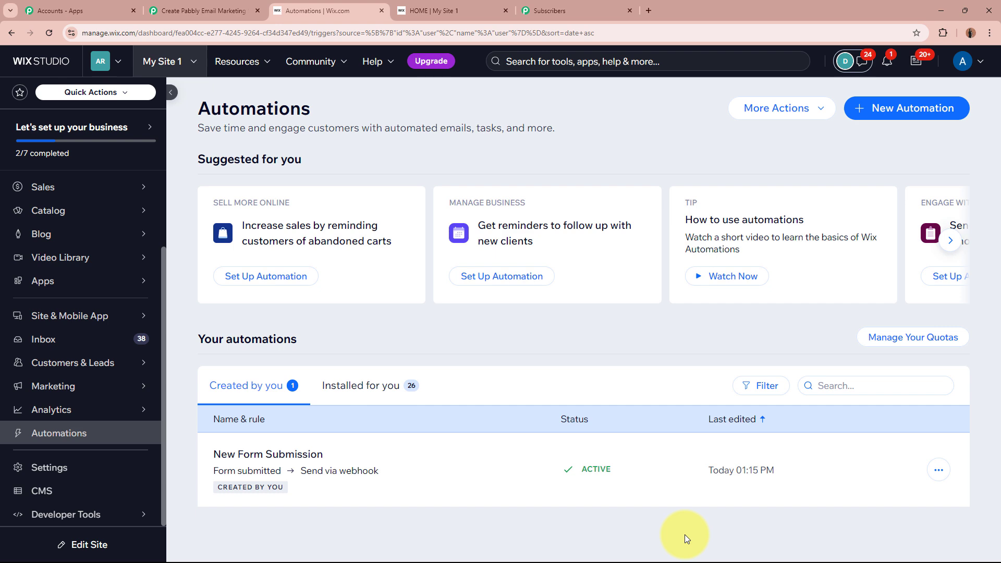
- Confirm the Wix Forms trigger shows 'Waiting For Webhook Response', then bring up the 'HOME | My Site 1' form
click(201, 10)
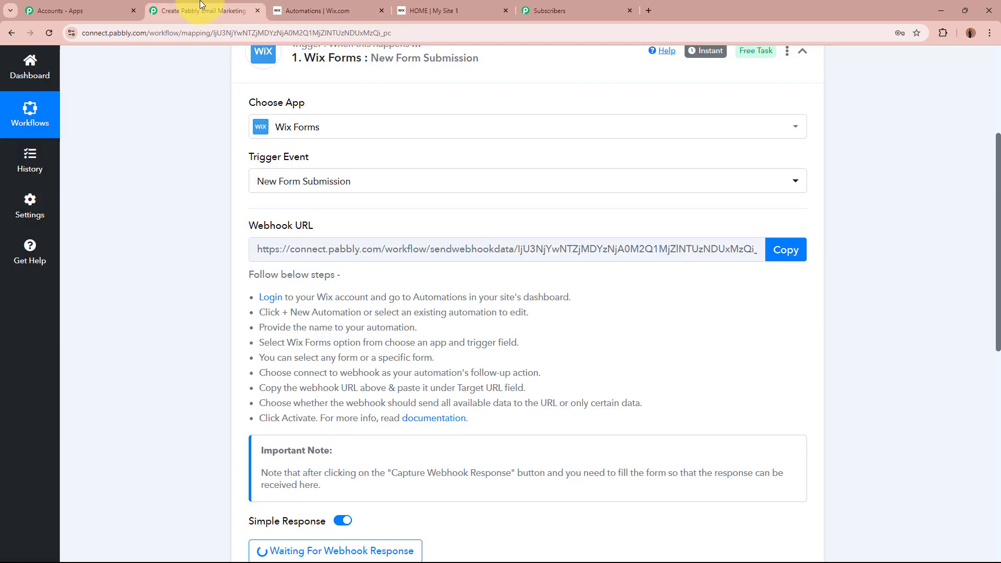
scroll(163, 302, down, 5)
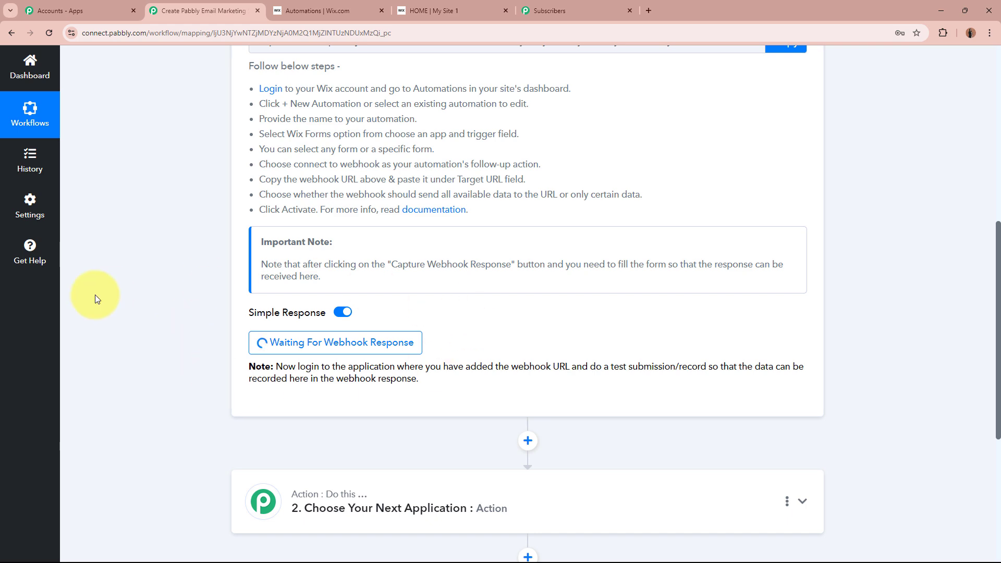
scroll(104, 298, up, 8)
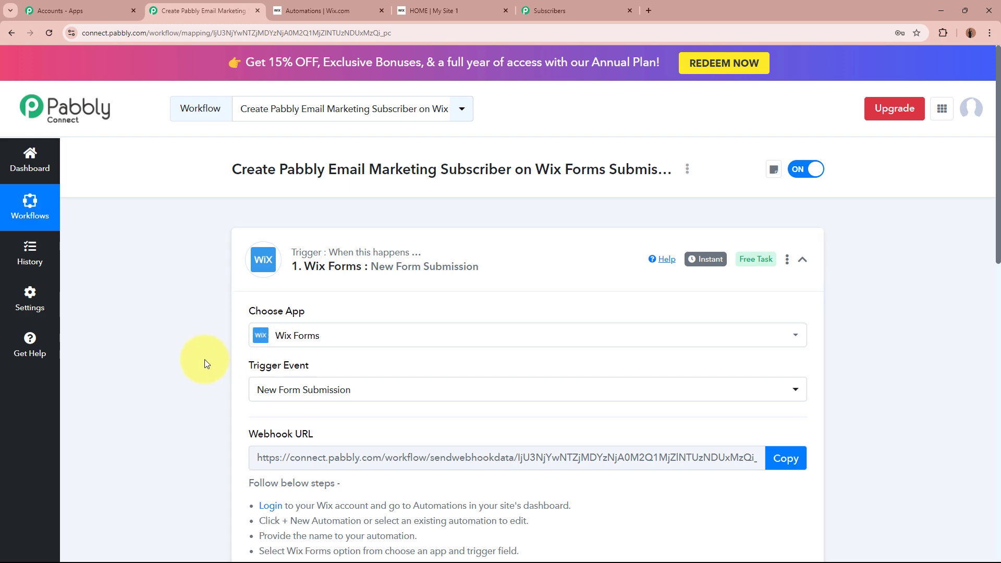
scroll(204, 359, down, 6)
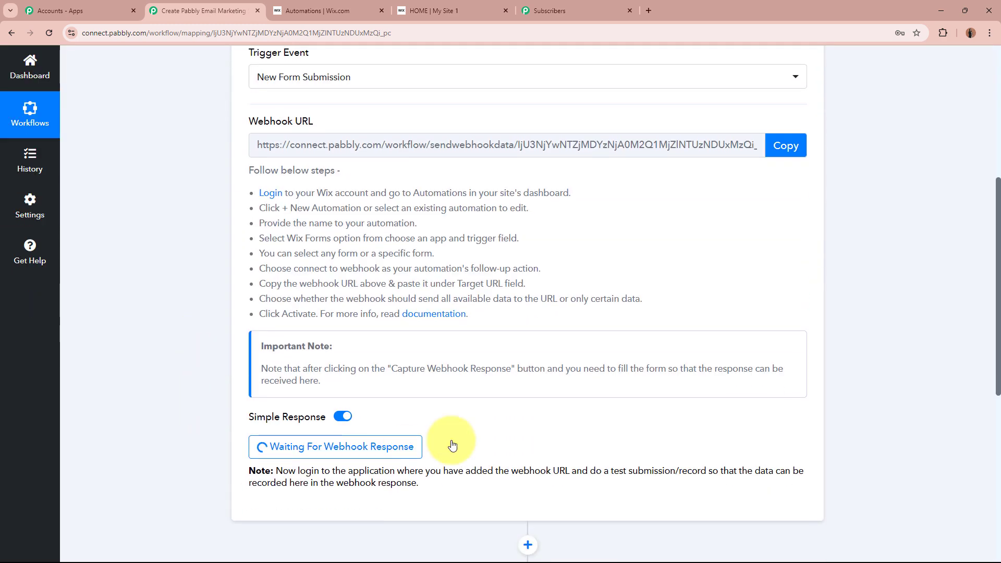
scroll(178, 375, up, 6)
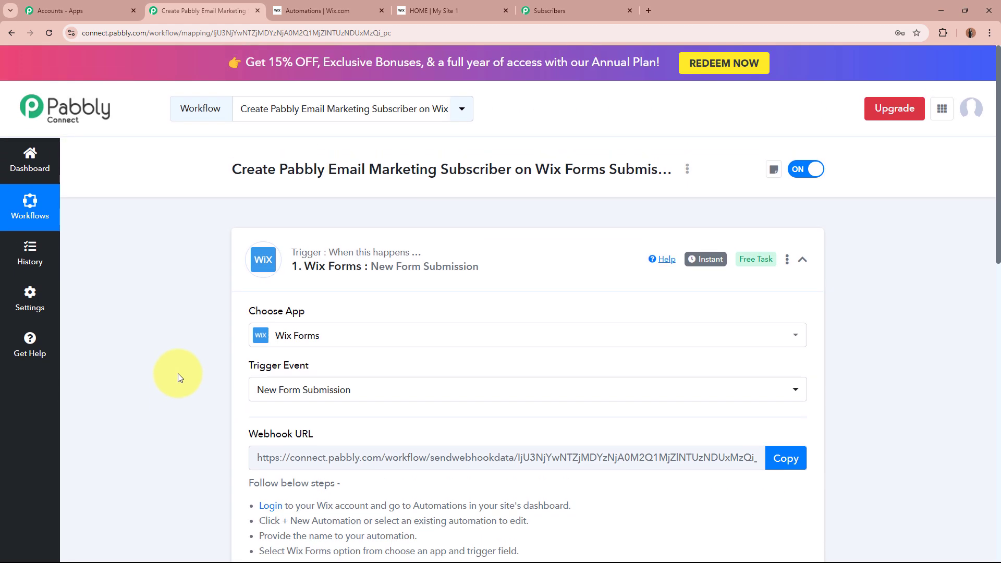
click(437, 11)
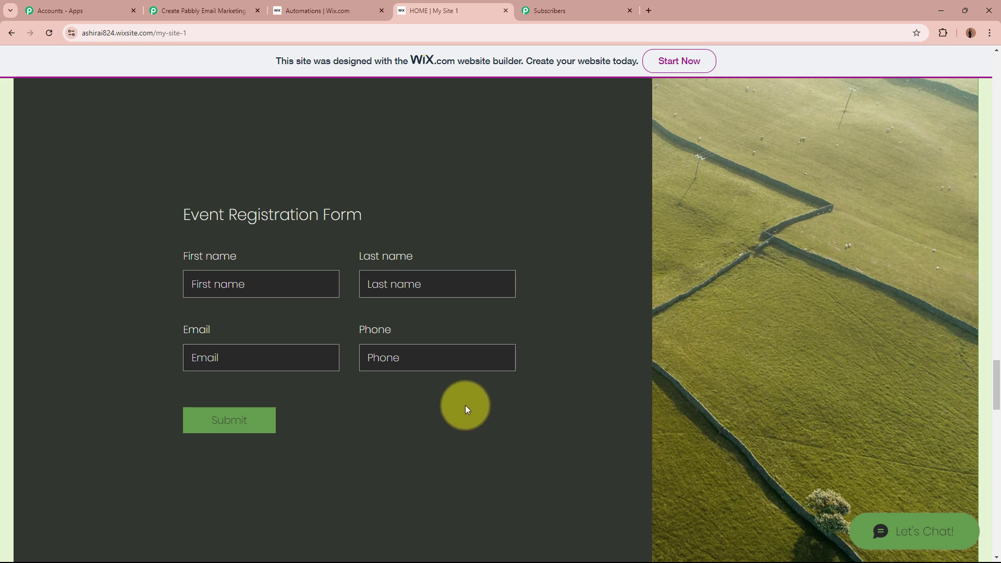
- Fill the Event Registration Form with a test first name, last name, e-mail address and phone number
click(229, 290)
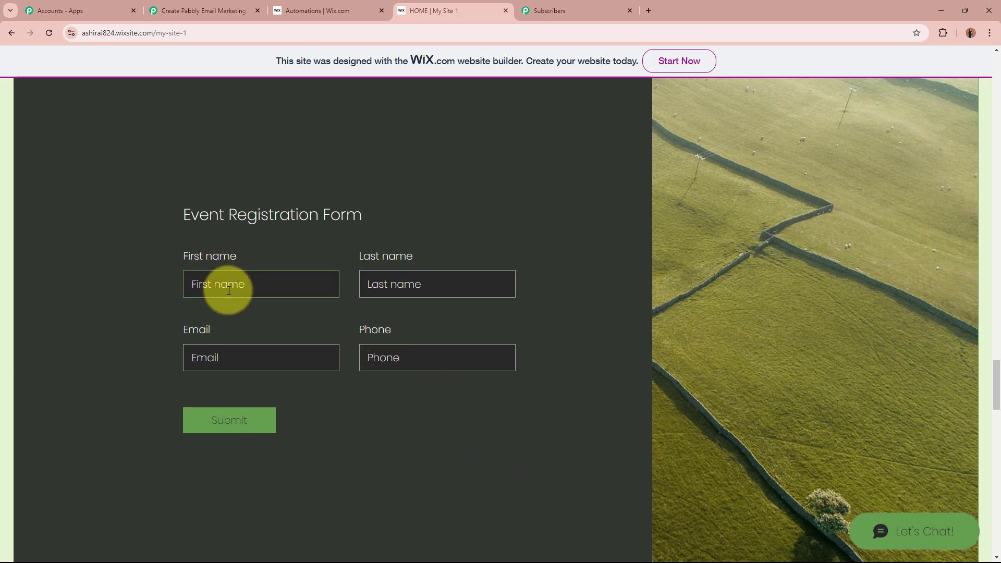
text(Demo)
click(470, 289)
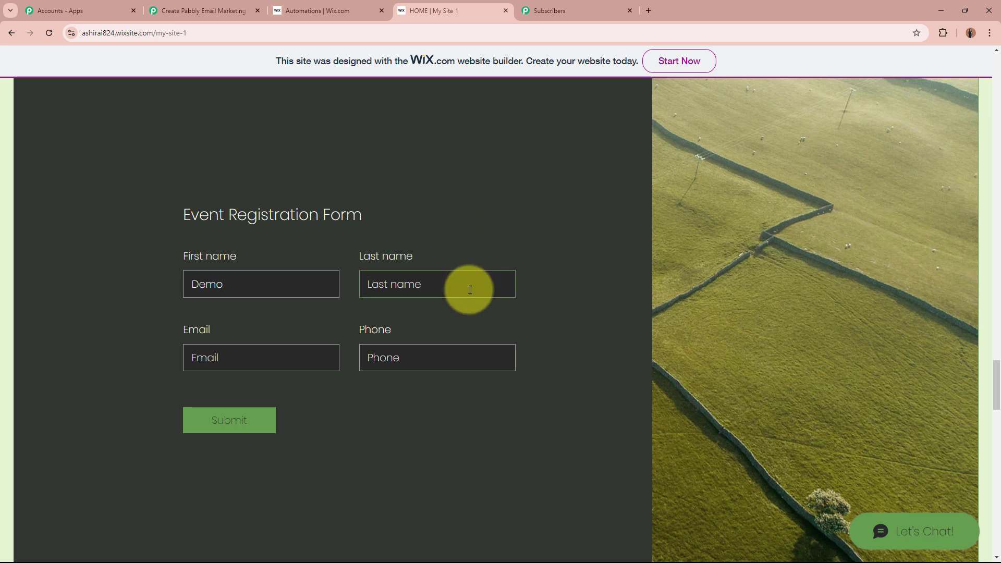
text(User)
click(293, 359)
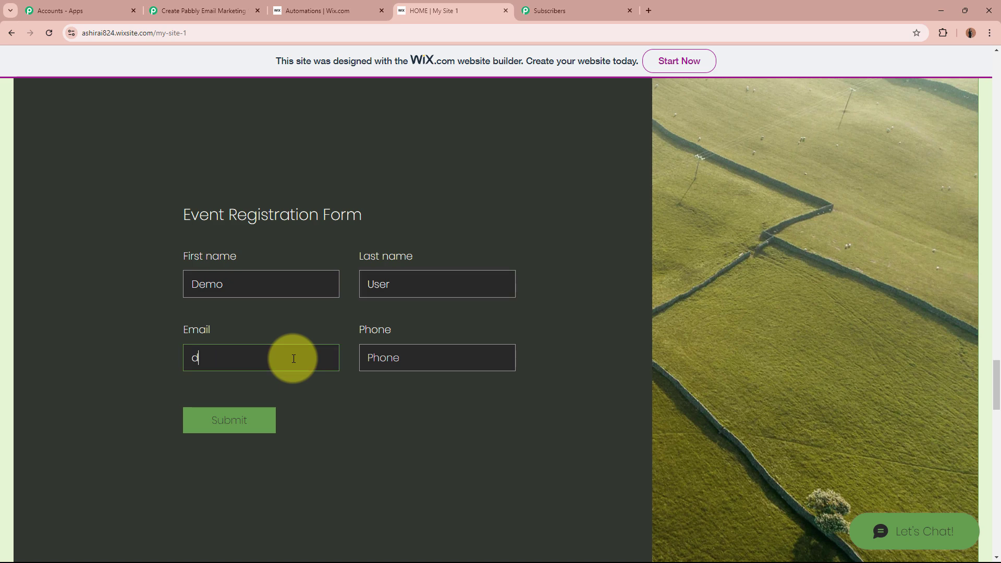
click(491, 357)
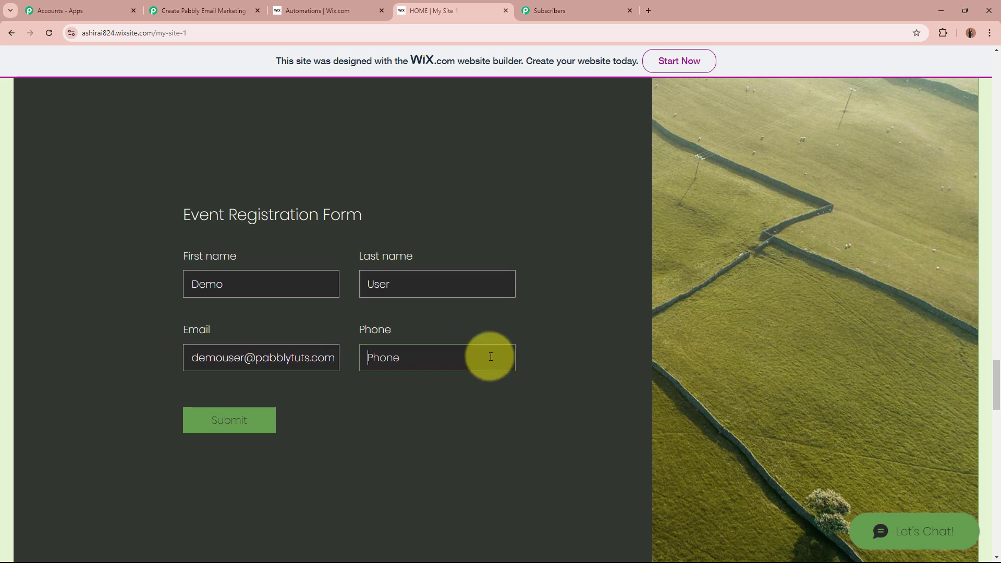
- Submit the test registration, confirm the success message, and go back to the Pabbly workflow
click(242, 417)
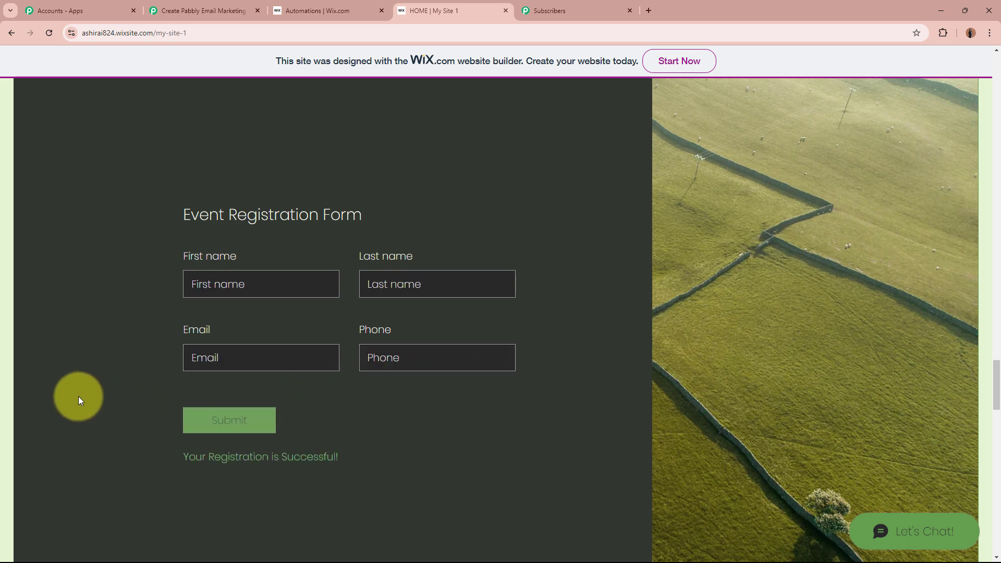
drag(182, 457, 378, 464)
click(417, 456)
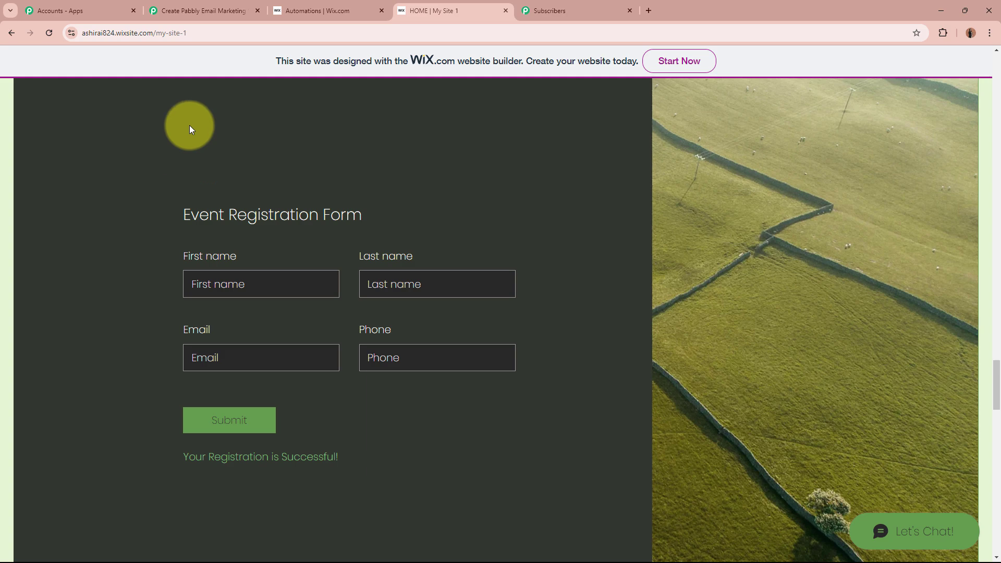
click(230, 11)
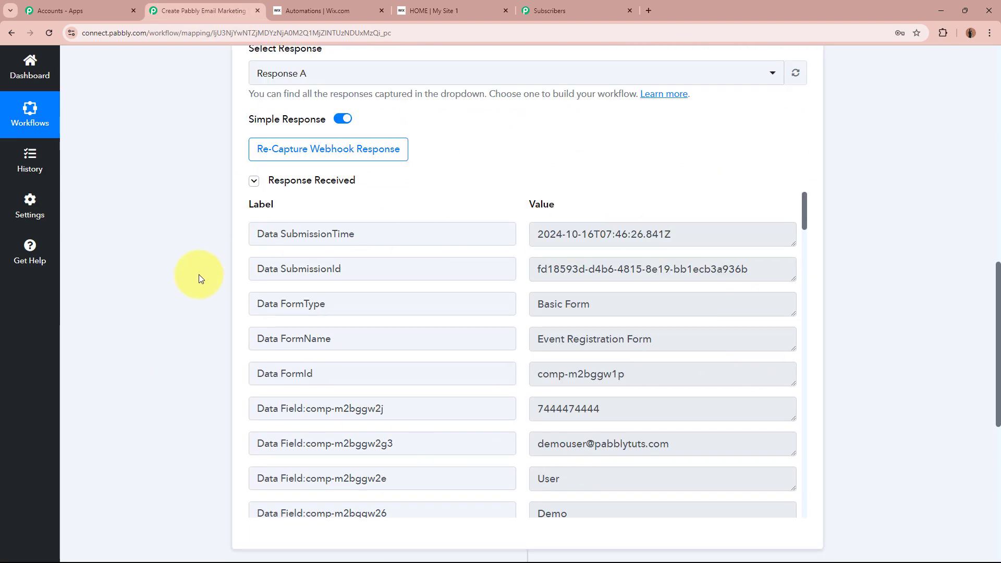
- Review the captured form name, e-mail and last name in Response Received, then collapse the Wix Forms trigger
scroll(171, 281, down, 2)
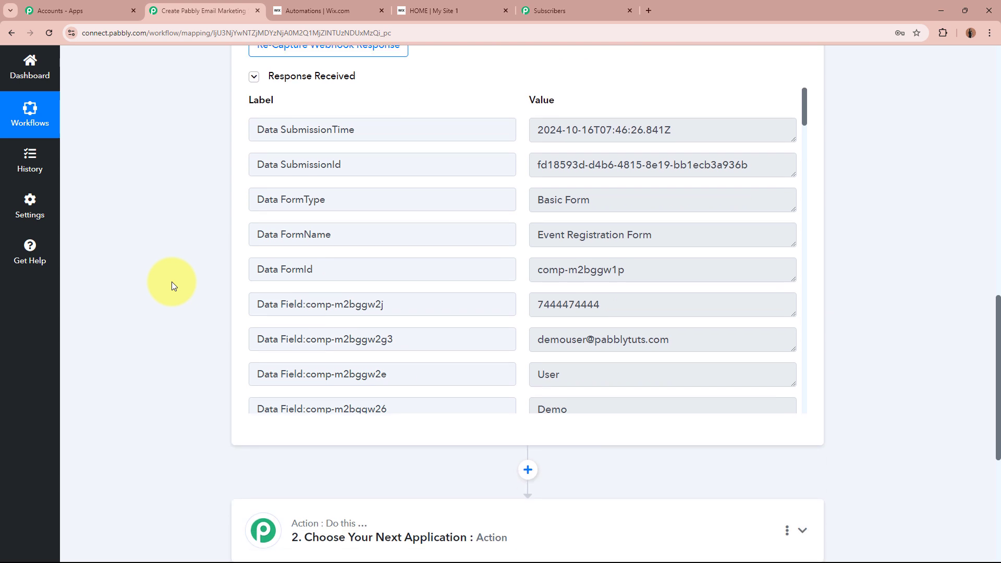
triple_click(740, 232)
click(678, 235)
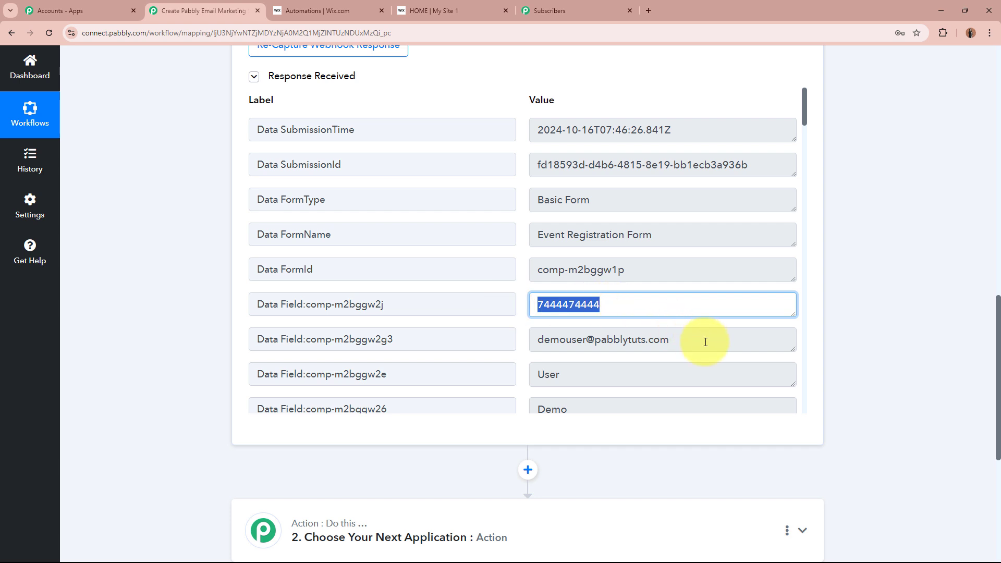
drag(701, 341, 404, 341)
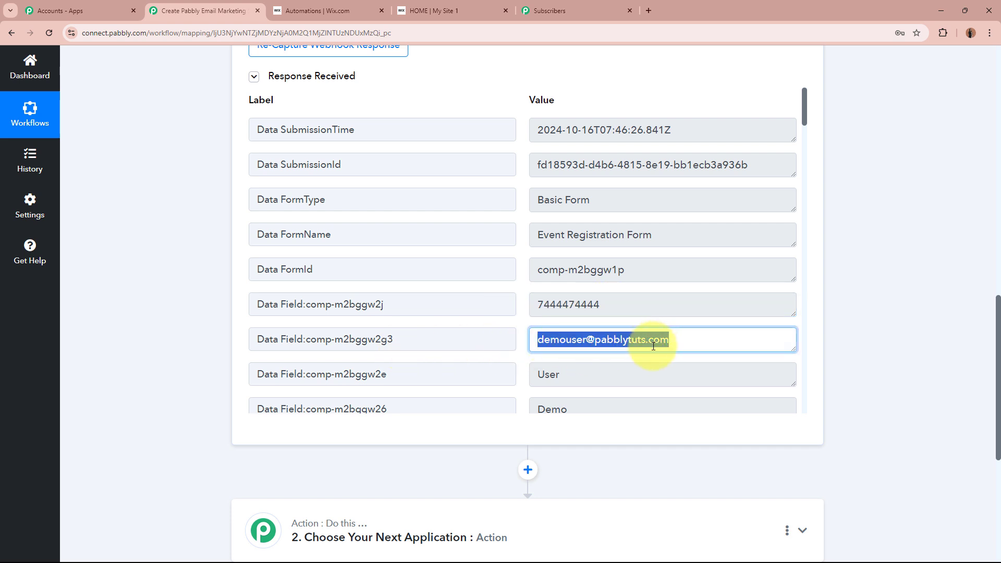
scroll(648, 335, down, 3)
drag(641, 260, 485, 252)
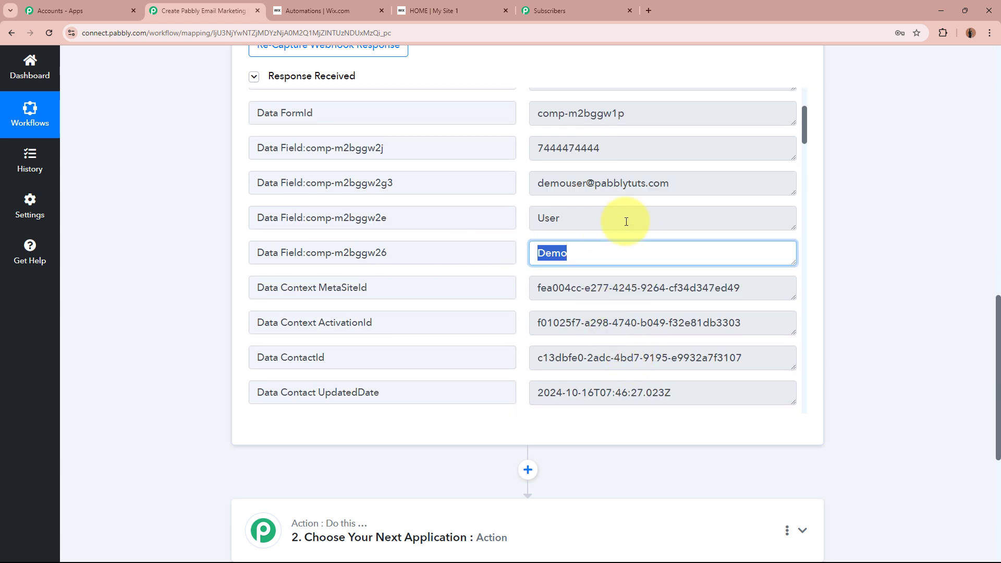
drag(625, 220, 439, 218)
scroll(547, 208, down, 1)
drag(570, 166, 468, 167)
scroll(659, 379, down, 5)
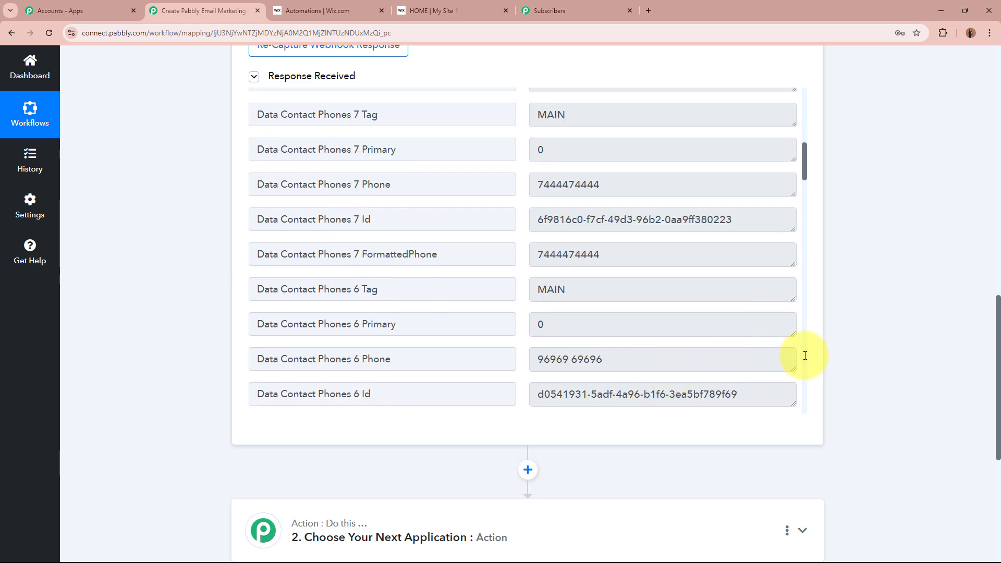
scroll(812, 357, up, 15)
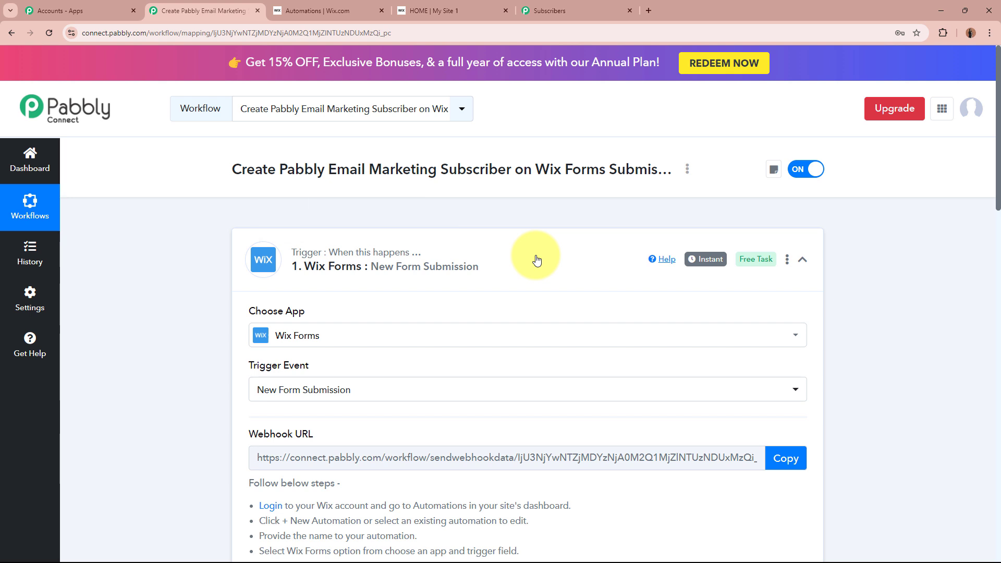
click(536, 260)
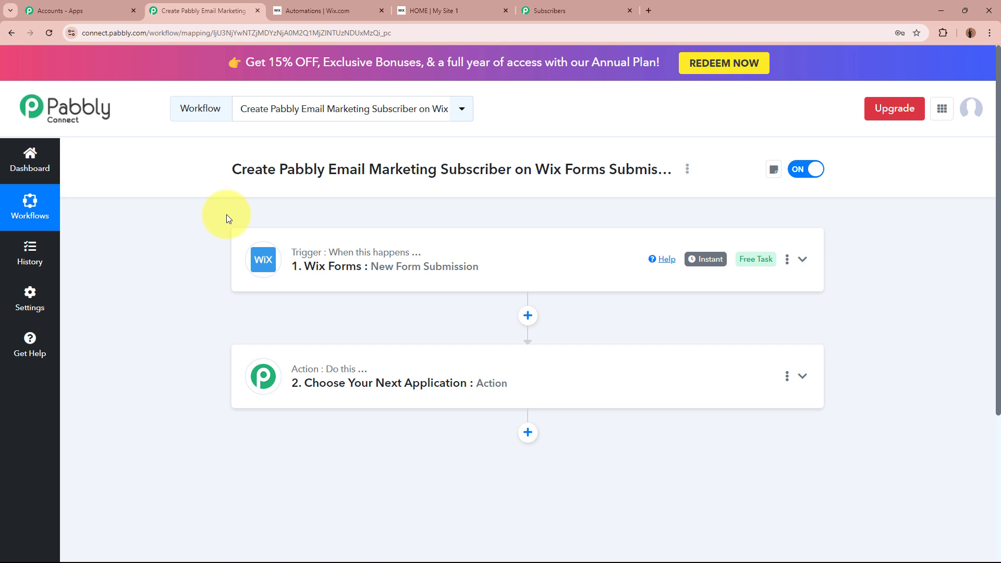
- Choose Pabbly Email Marketing as the action step's application
click(668, 380)
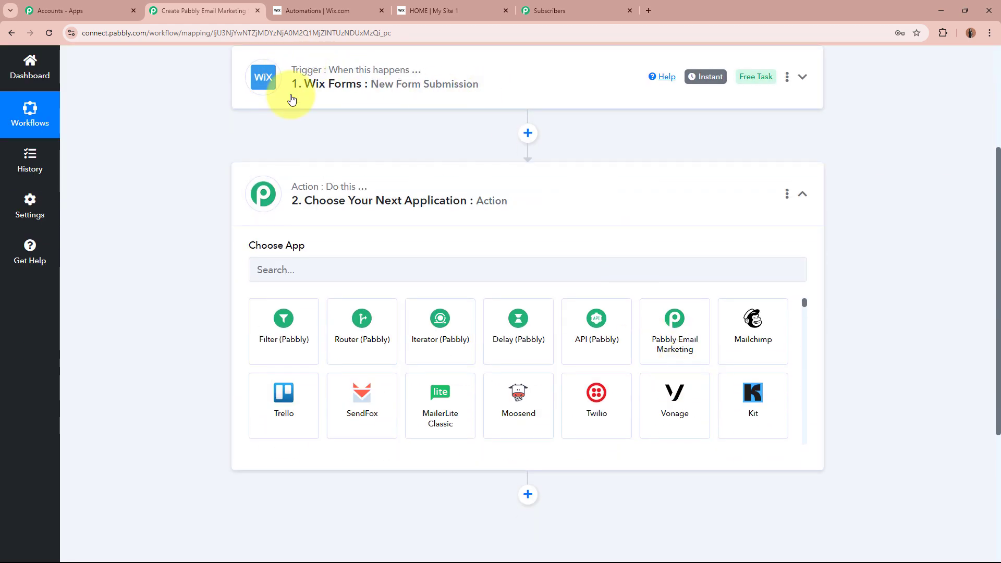
scroll(566, 99, up, 4)
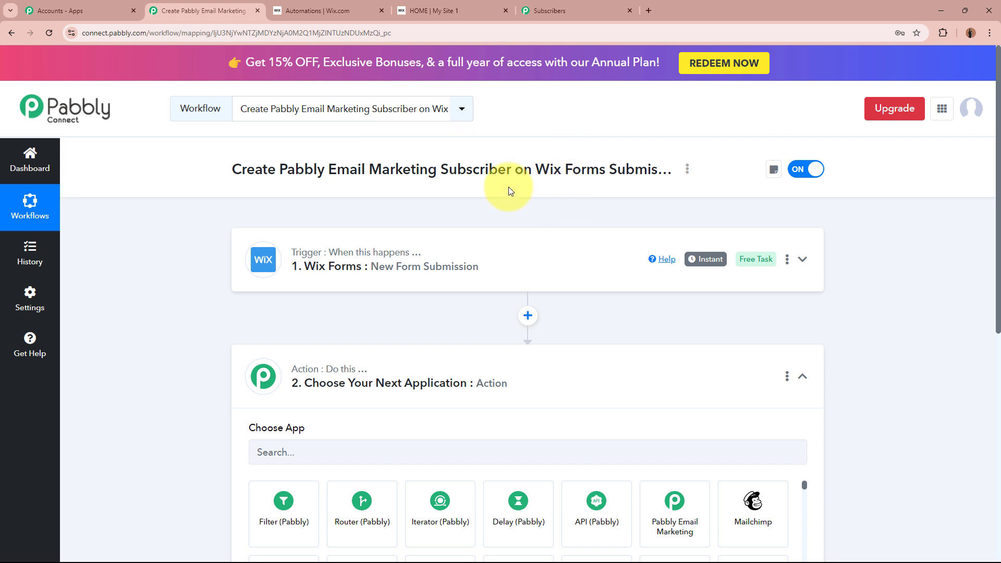
click(552, 16)
click(195, 11)
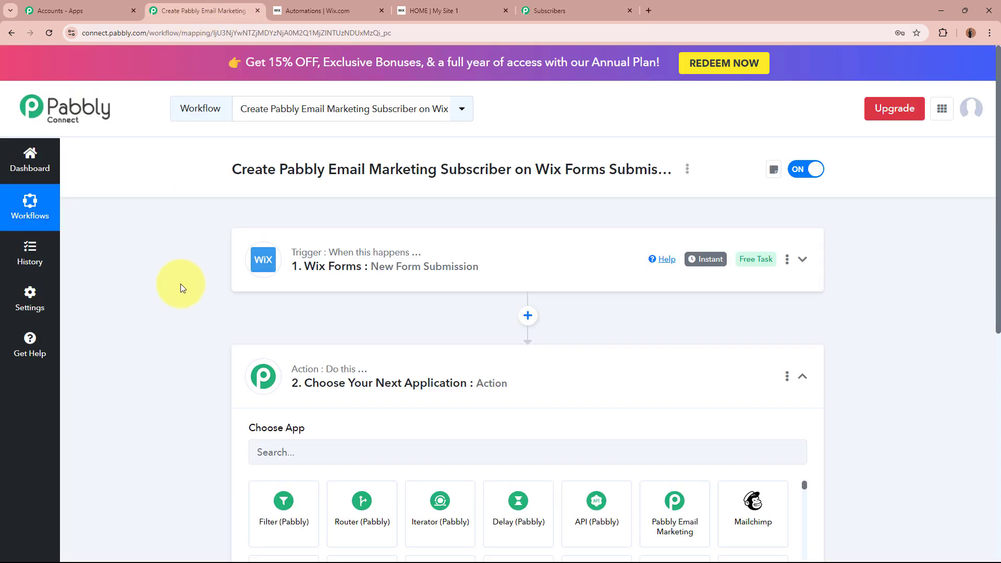
scroll(180, 284, down, 3)
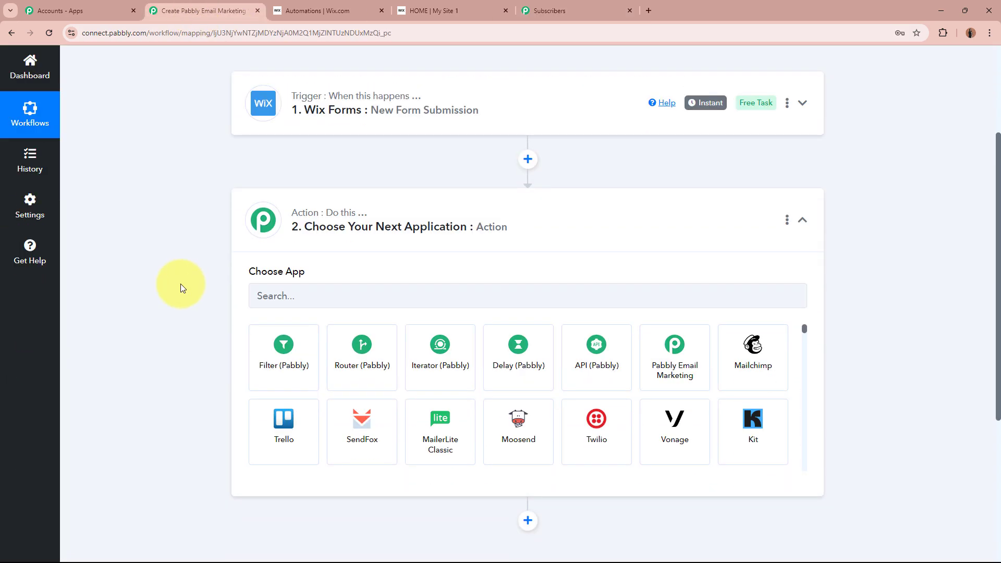
click(350, 296)
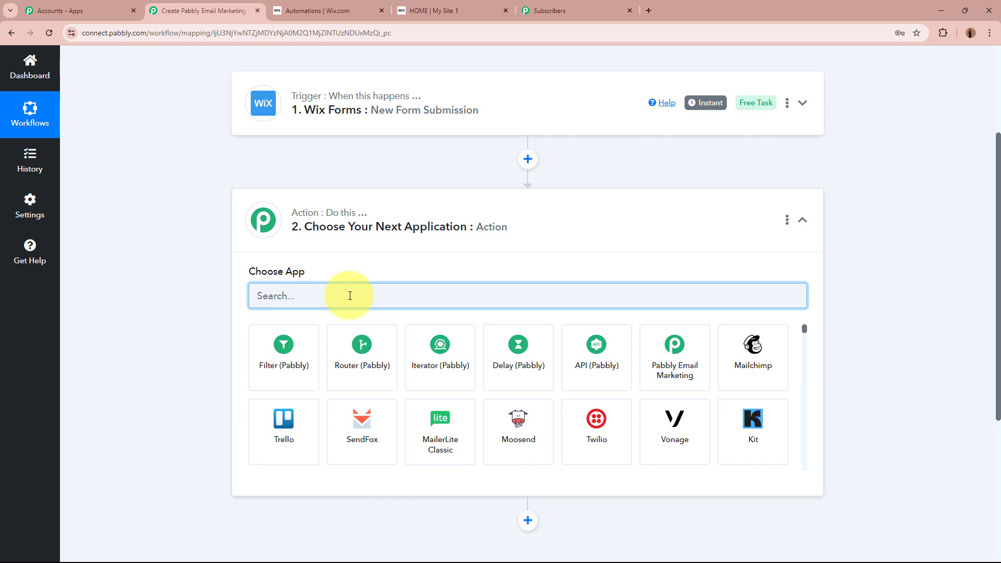
text(Pabbly)
click(645, 352)
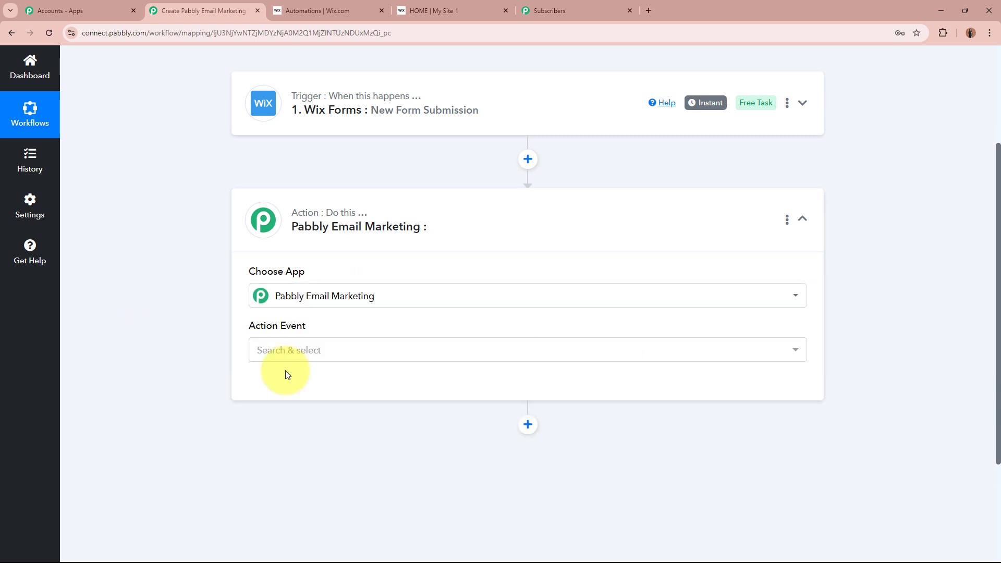
- Set the action event to Add Subscribers
click(393, 349)
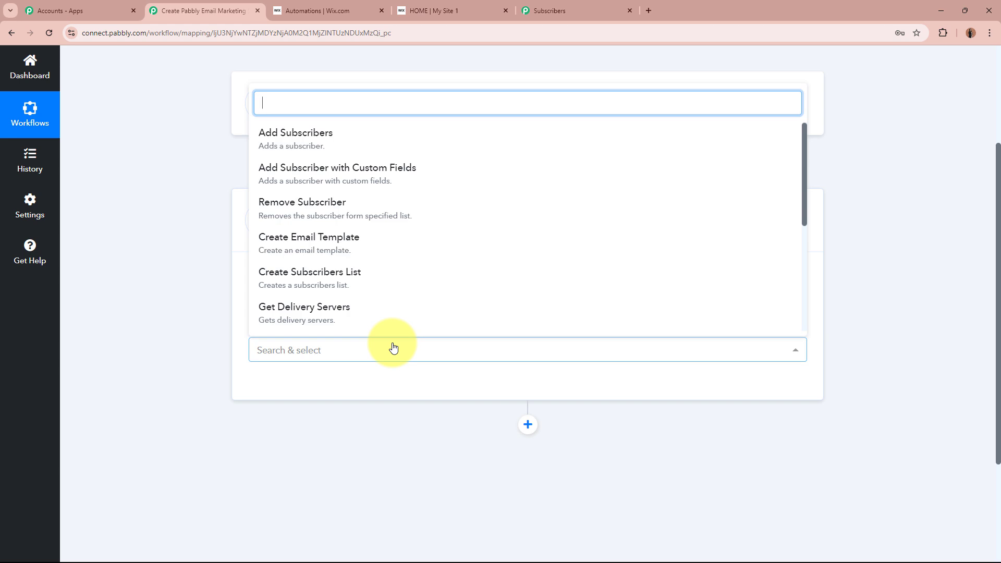
click(413, 139)
click(527, 13)
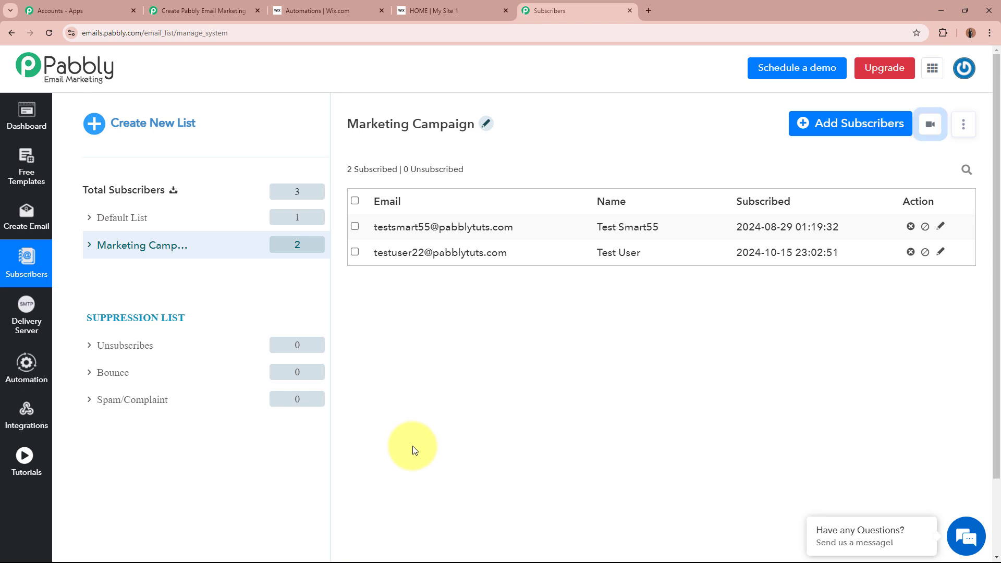
click(219, 11)
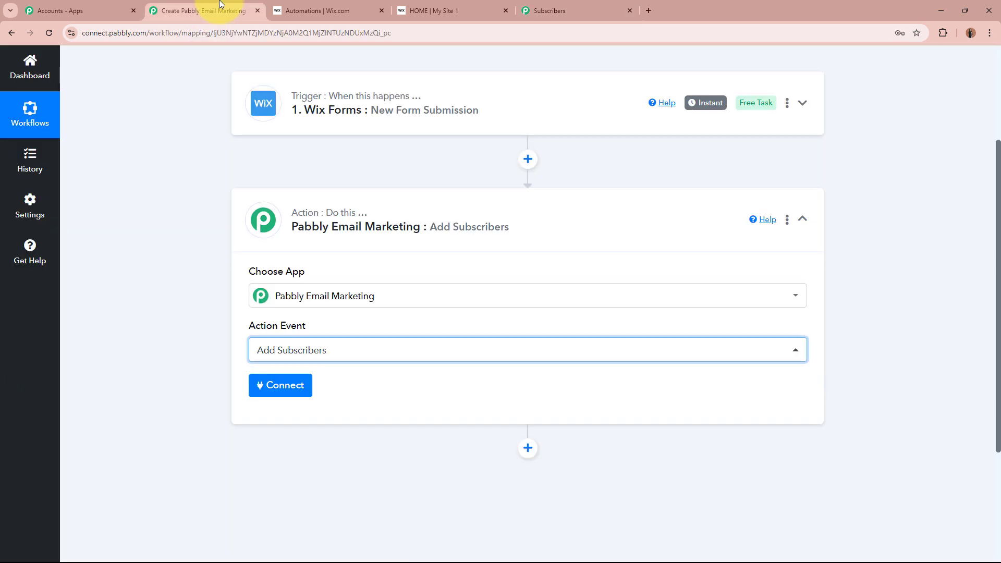
- Add a new Email Marketing connection using the Developer API bearer token and save it
click(289, 397)
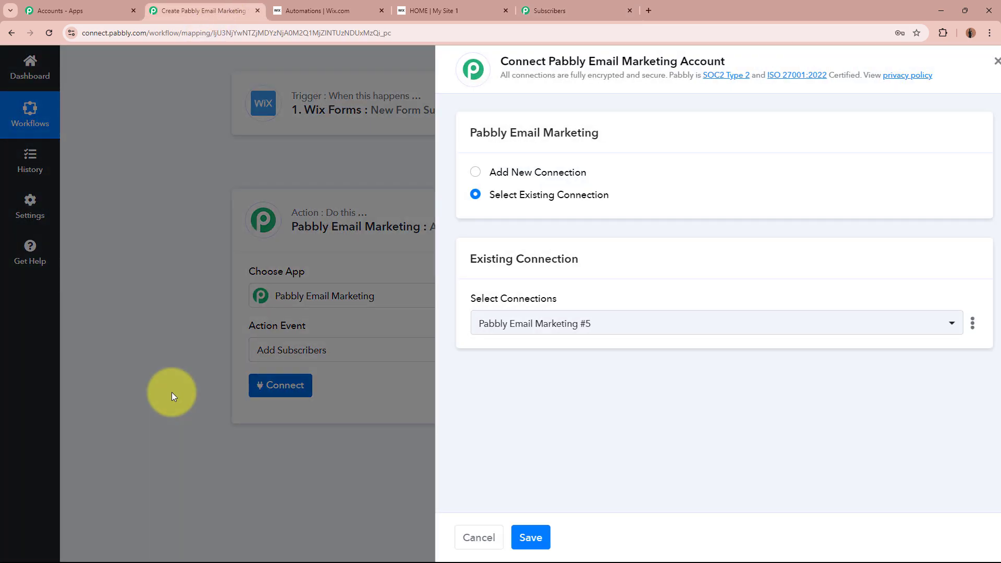
click(464, 173)
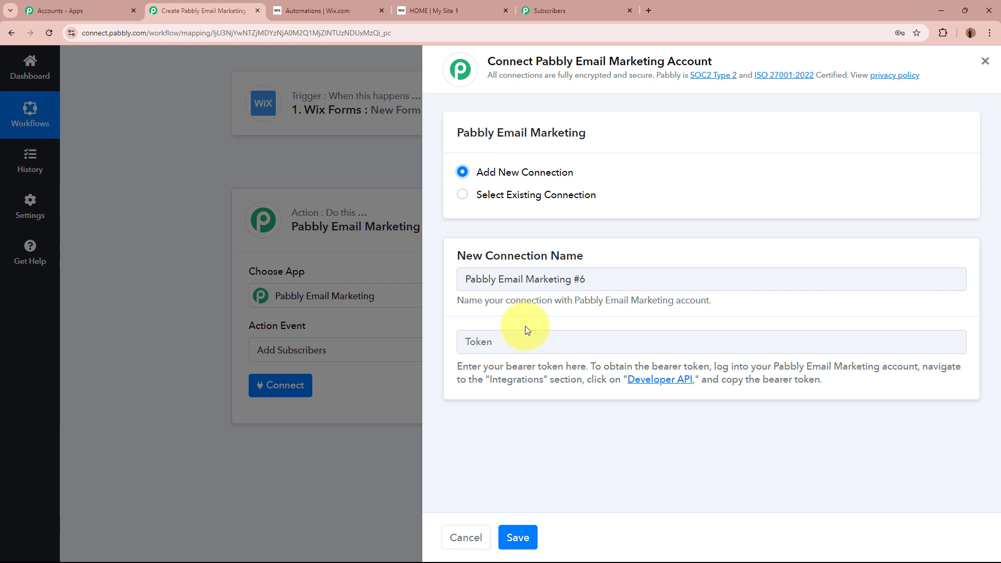
click(648, 385)
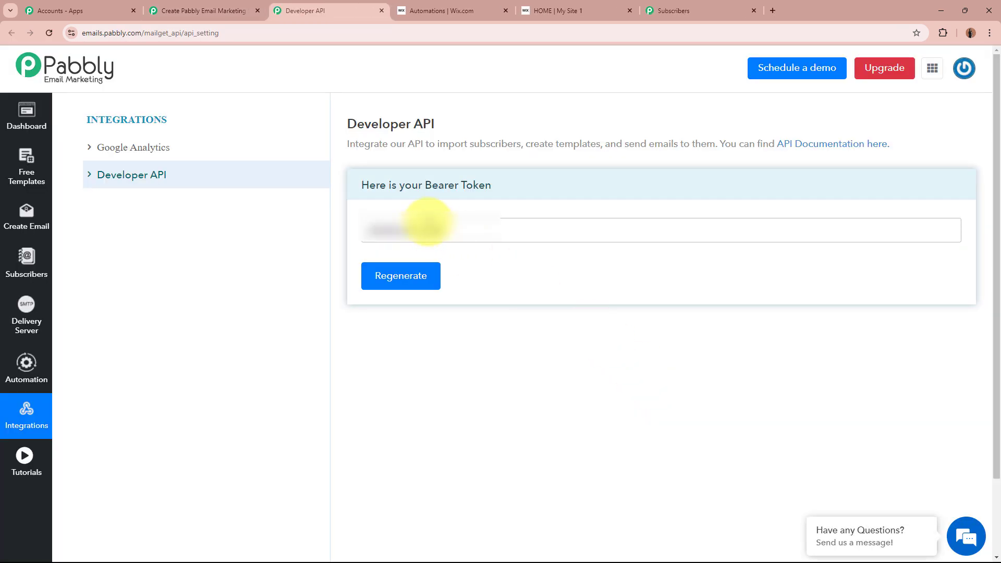
double_click(427, 229)
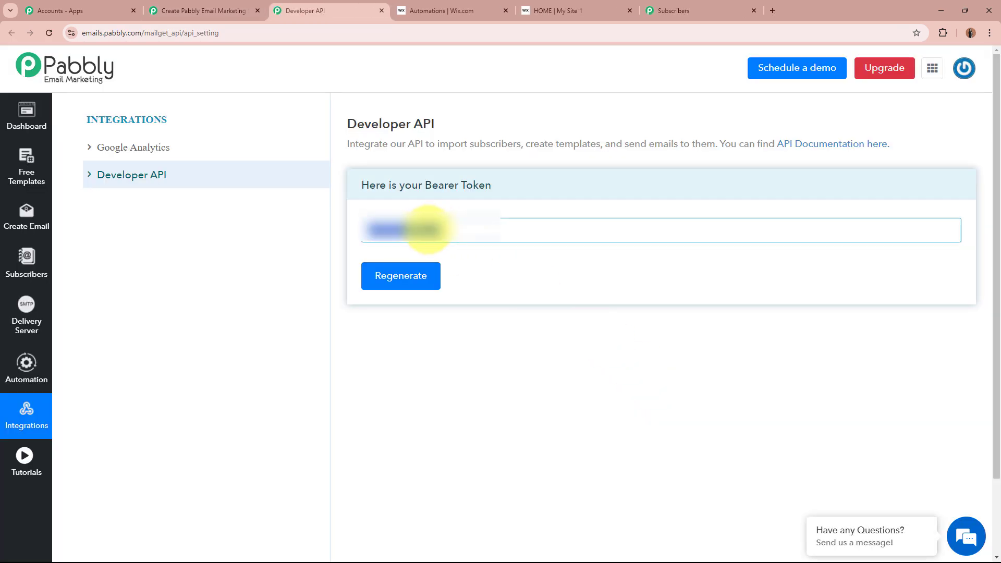
click(252, 10)
click(535, 337)
key(ctrl+v)
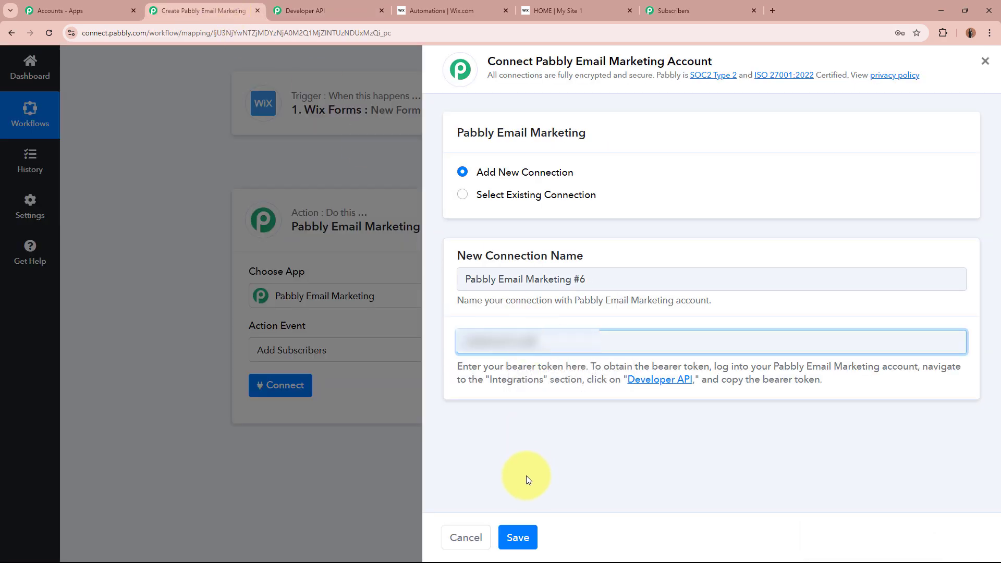
click(526, 537)
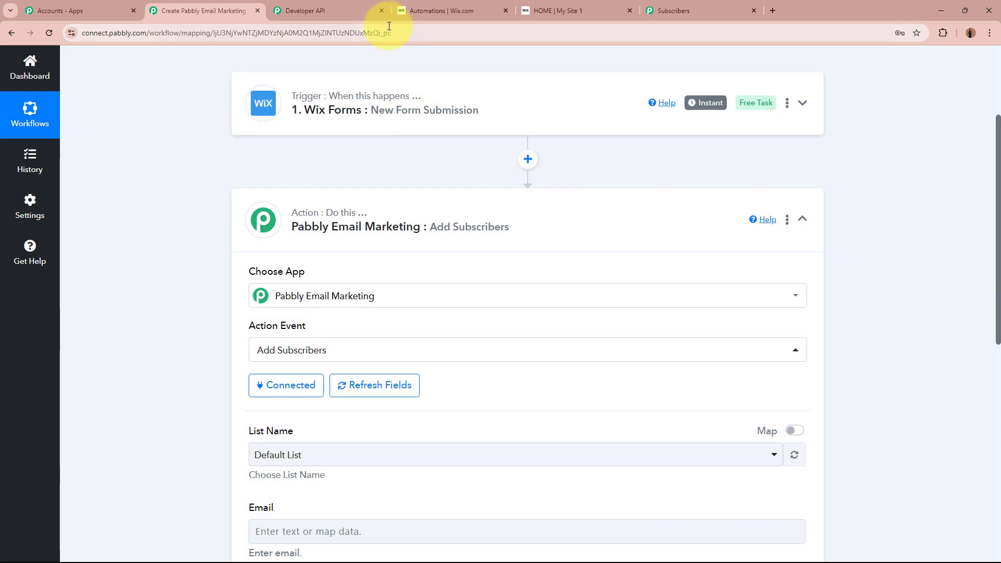
- Close the Developer API tab and set the List Name to Marketing Campaign
click(381, 11)
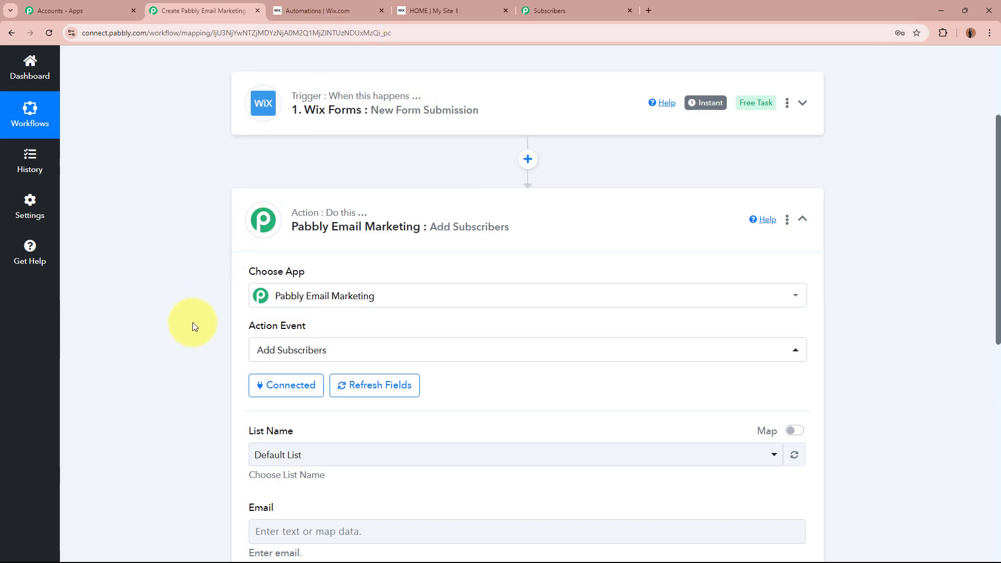
scroll(186, 347, down, 4)
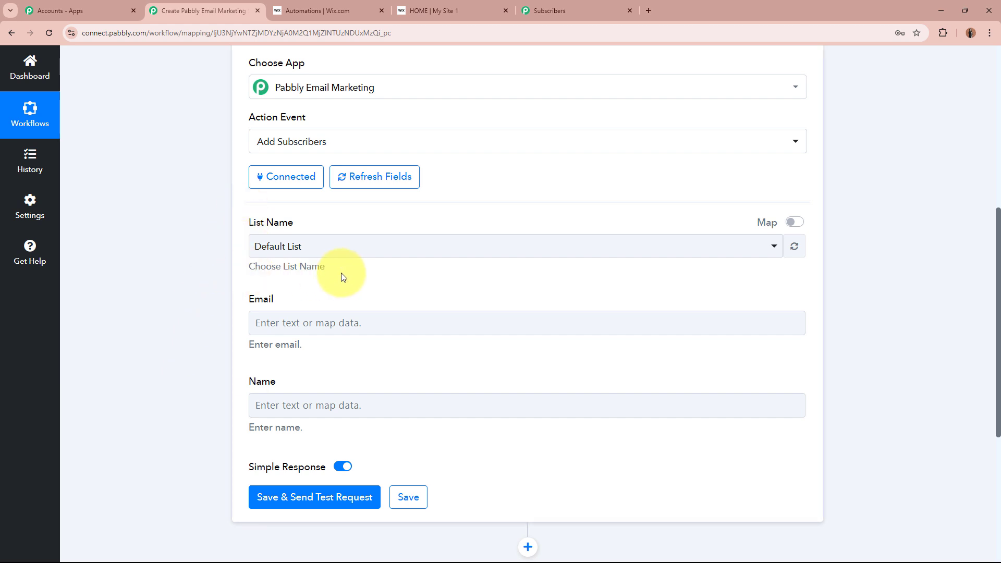
click(342, 245)
click(342, 336)
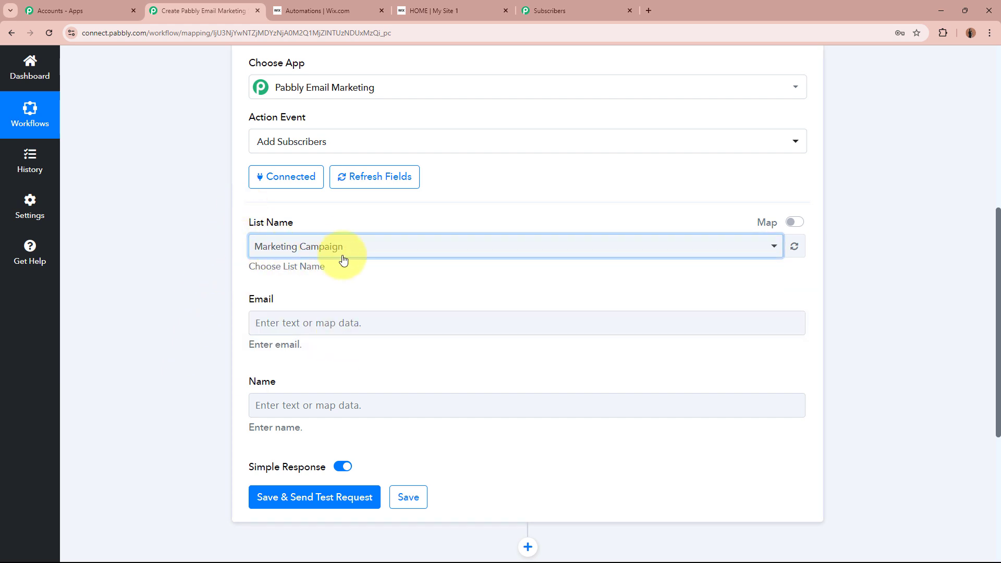
click(196, 274)
click(536, 20)
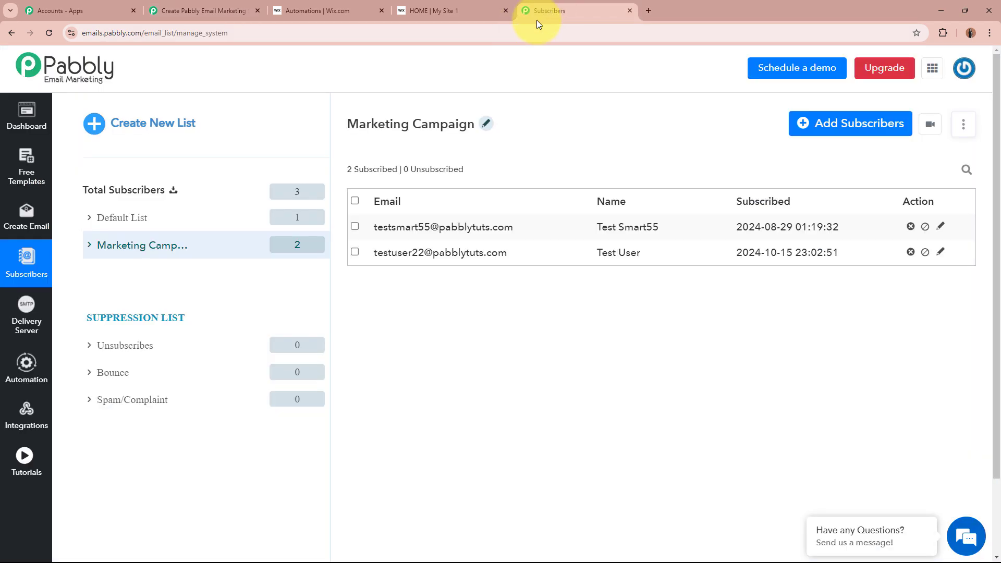
click(157, 10)
scroll(167, 268, down, 2)
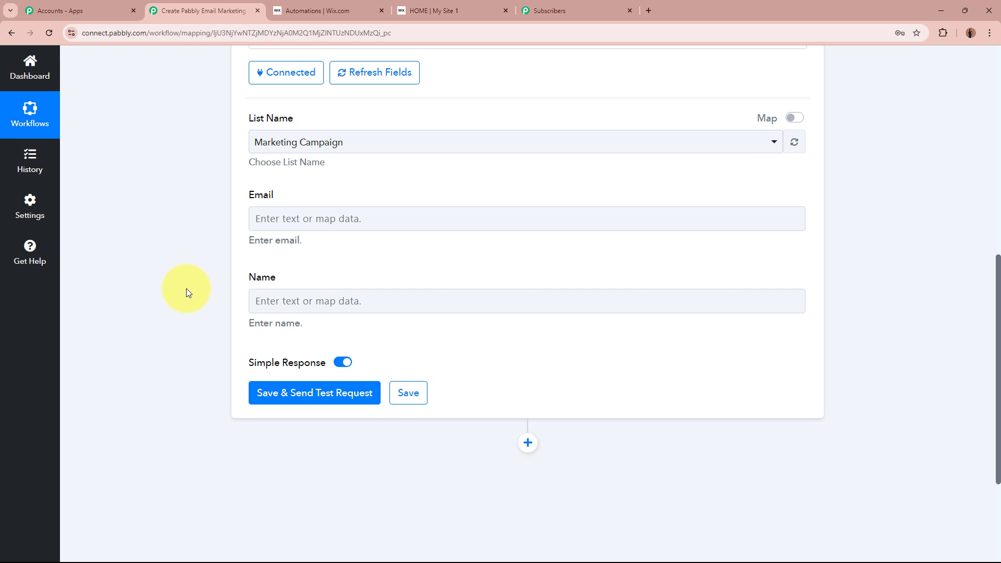
- Map the Wix form's submitted e-mail into the subscriber Email field
click(318, 222)
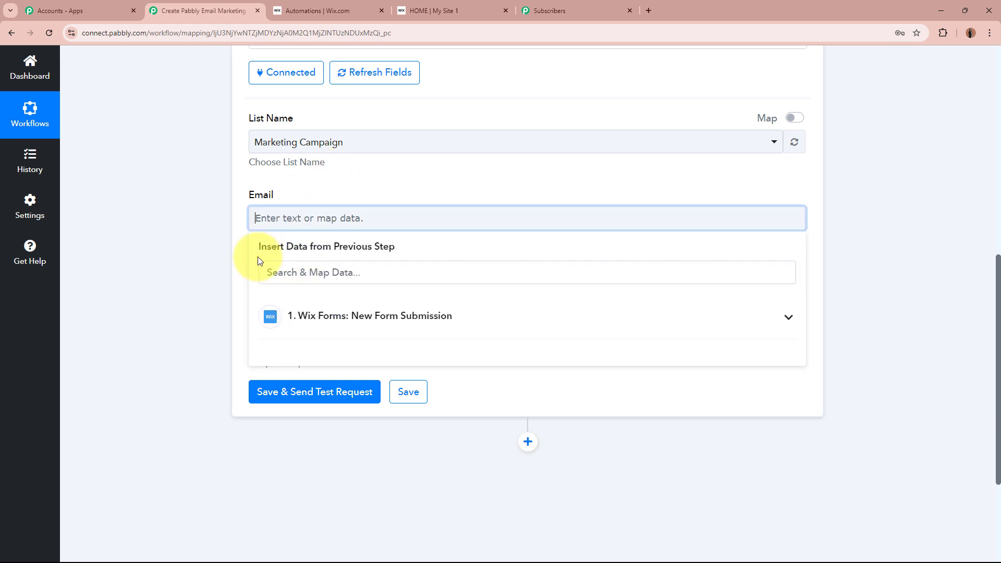
scroll(423, 252, up, 8)
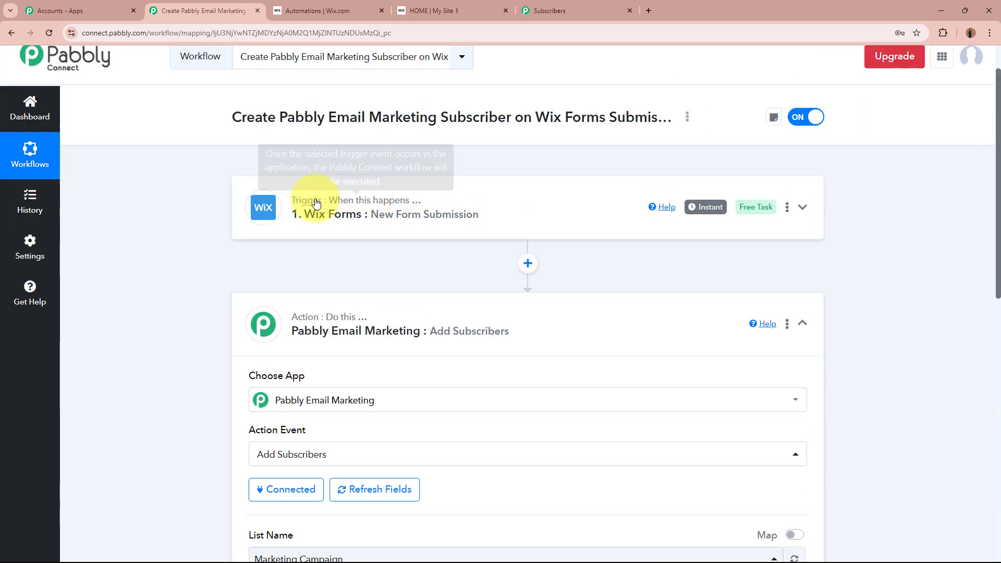
scroll(196, 384, down, 6)
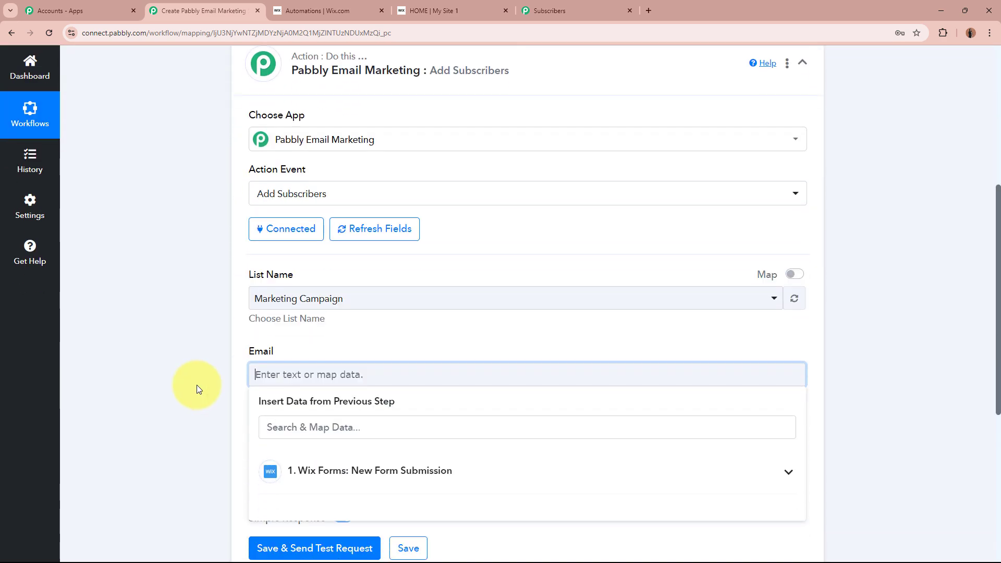
click(285, 323)
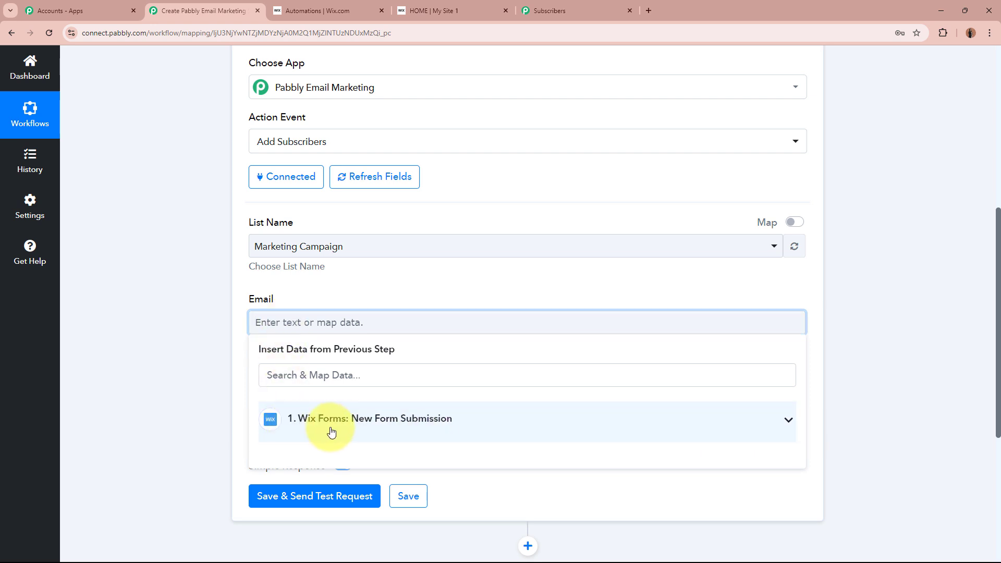
scroll(137, 380, down, 2)
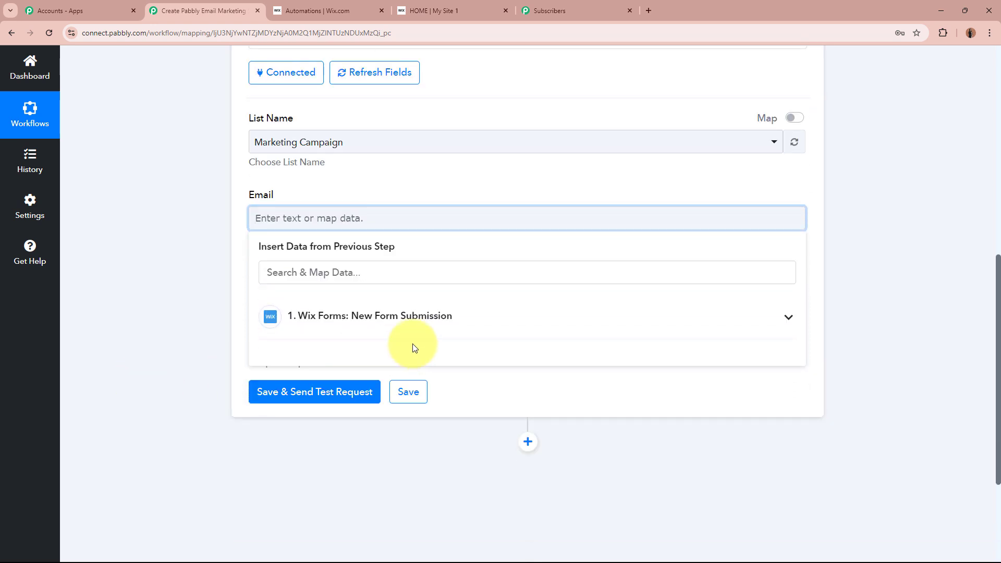
click(469, 322)
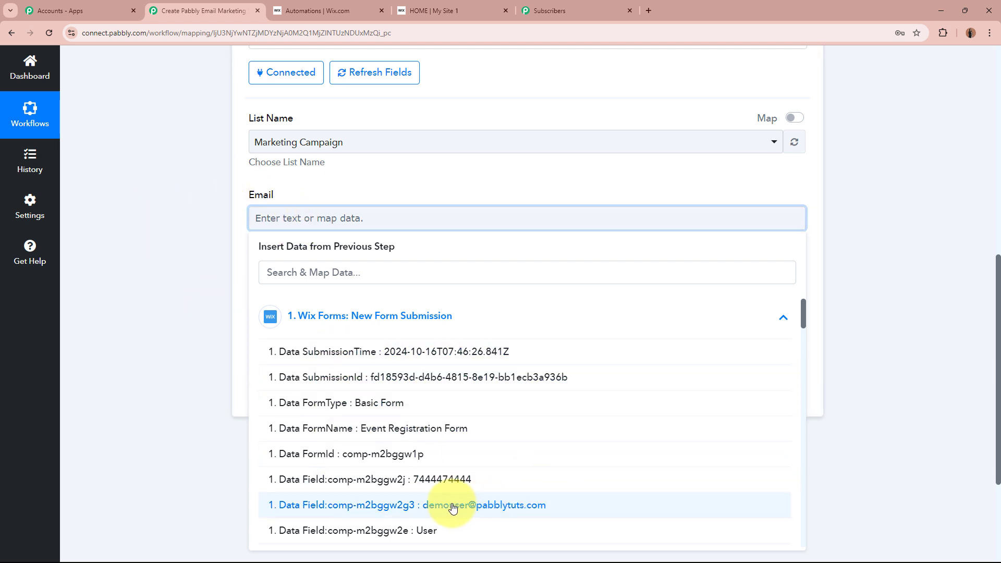
click(570, 506)
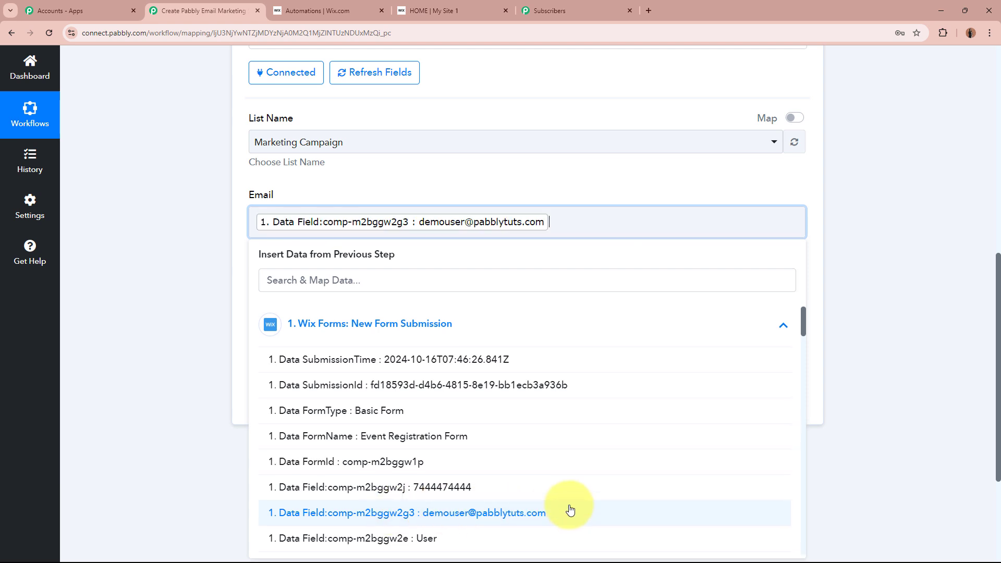
click(129, 221)
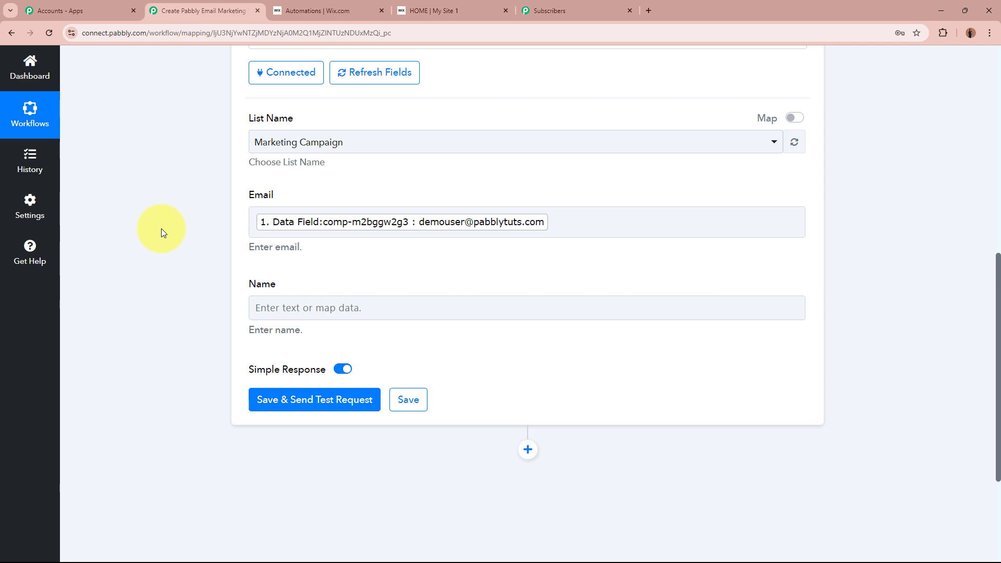
- Map the form's first-name and last-name values into the subscriber Name field
scroll(161, 228, up, 6)
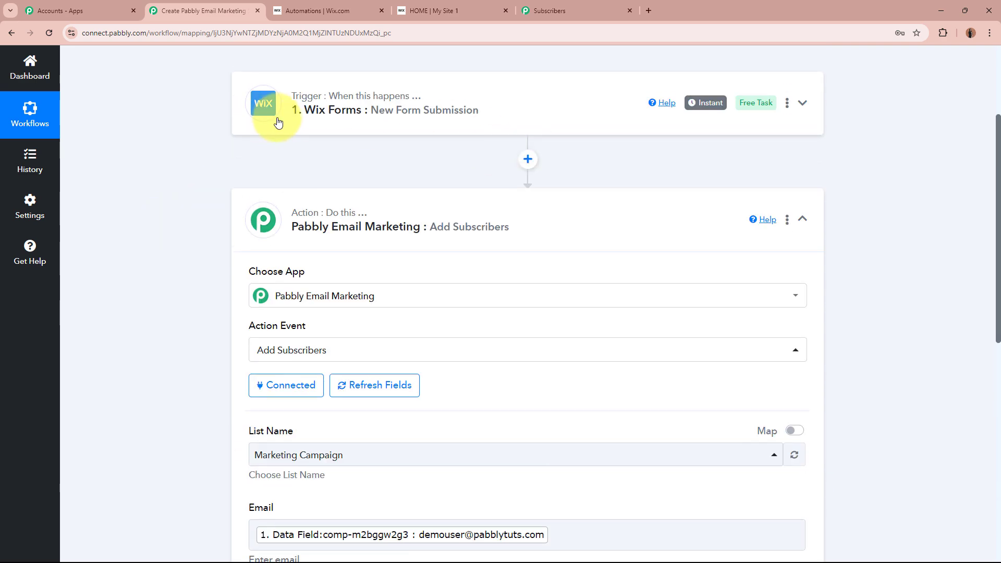
scroll(196, 225, down, 5)
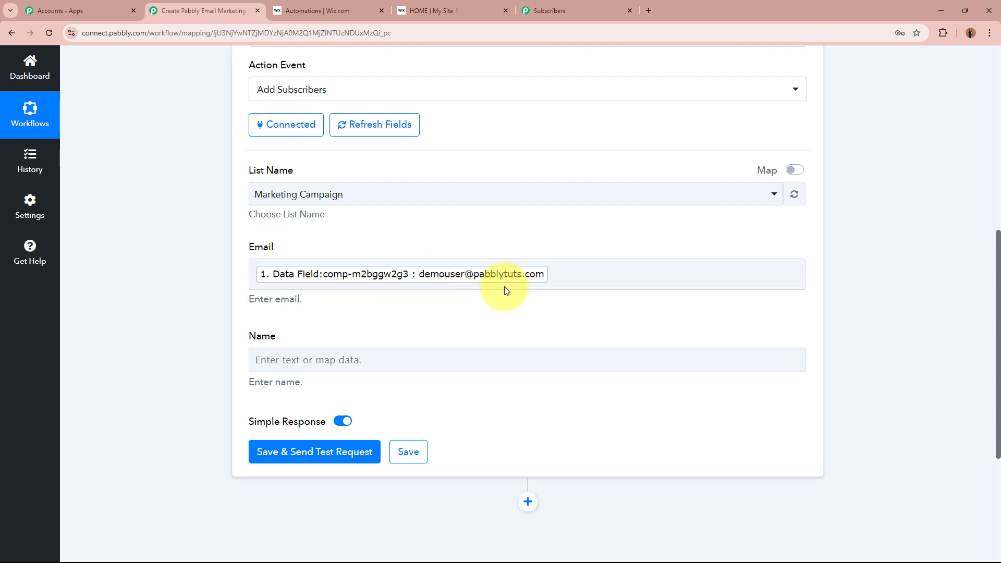
scroll(192, 286, down, 1)
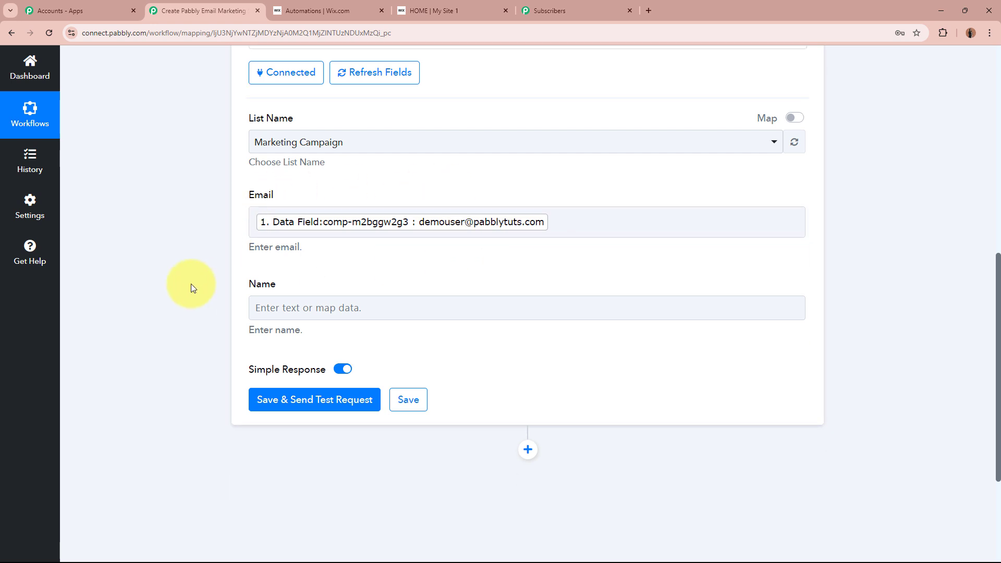
scroll(191, 284, down, 1)
click(319, 255)
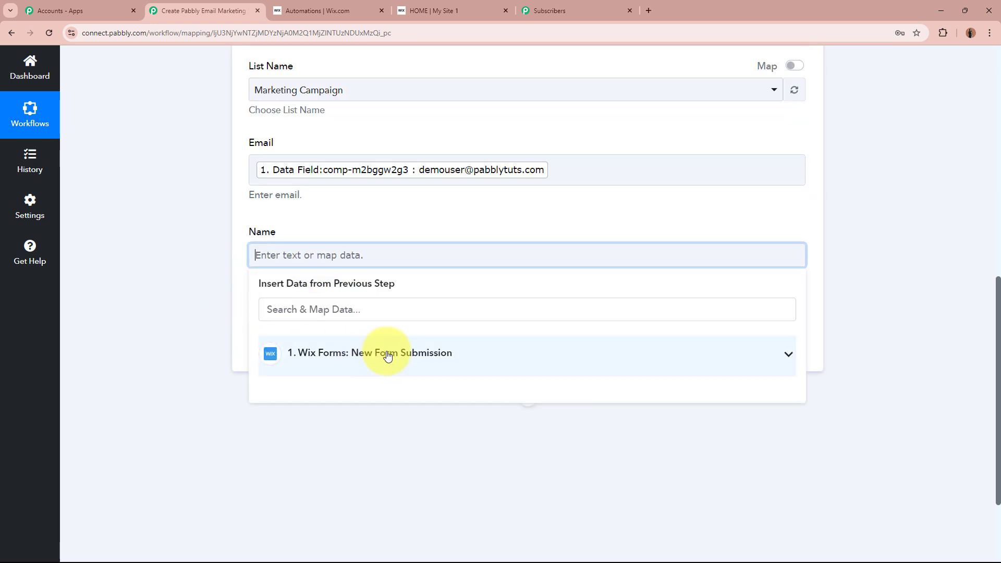
click(388, 355)
scroll(443, 454, down, 3)
click(440, 439)
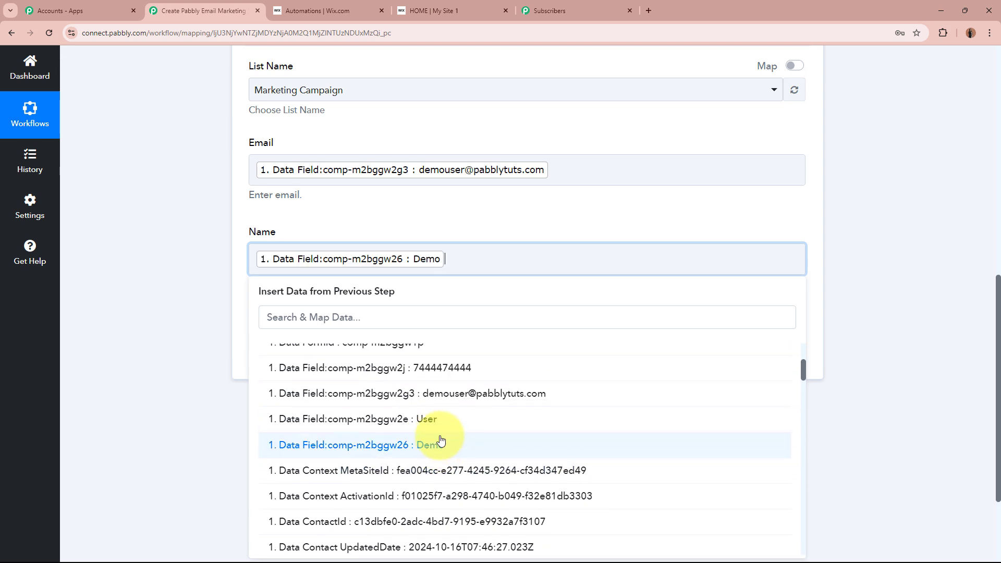
click(438, 421)
click(159, 309)
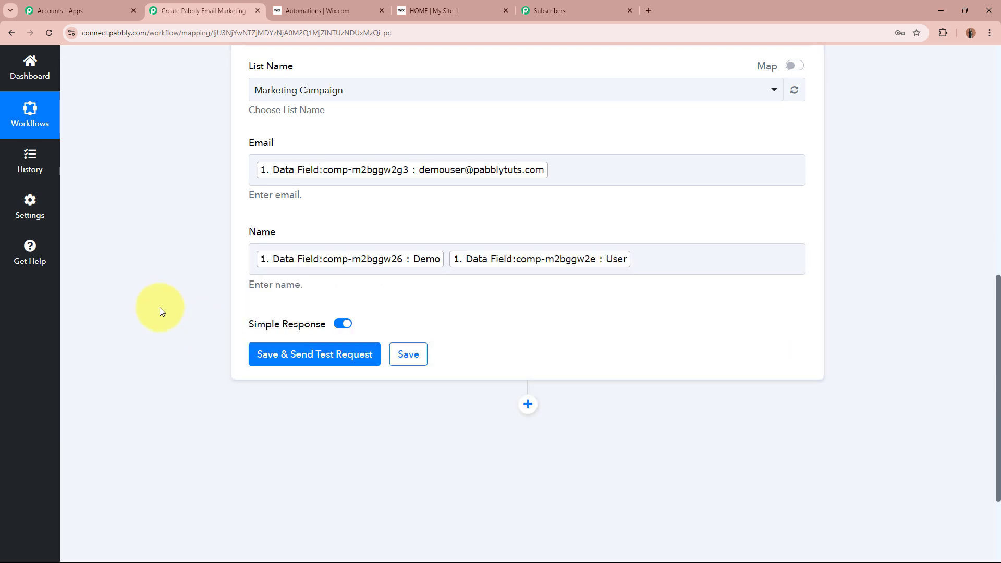
- Save and send a successful test request, then go to the Email Marketing subscriber list
scroll(226, 165, up, 1)
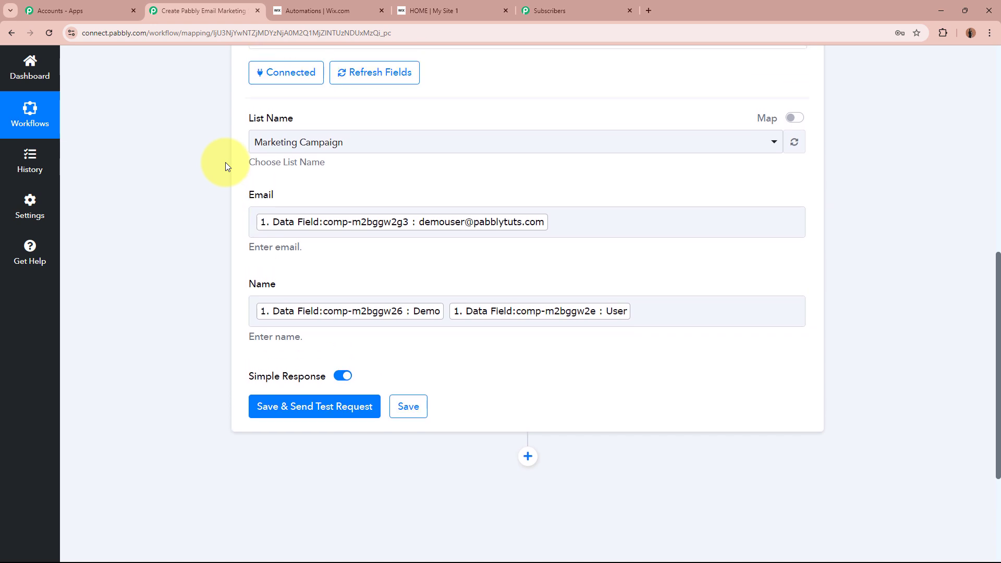
scroll(139, 205, down, 3)
click(354, 251)
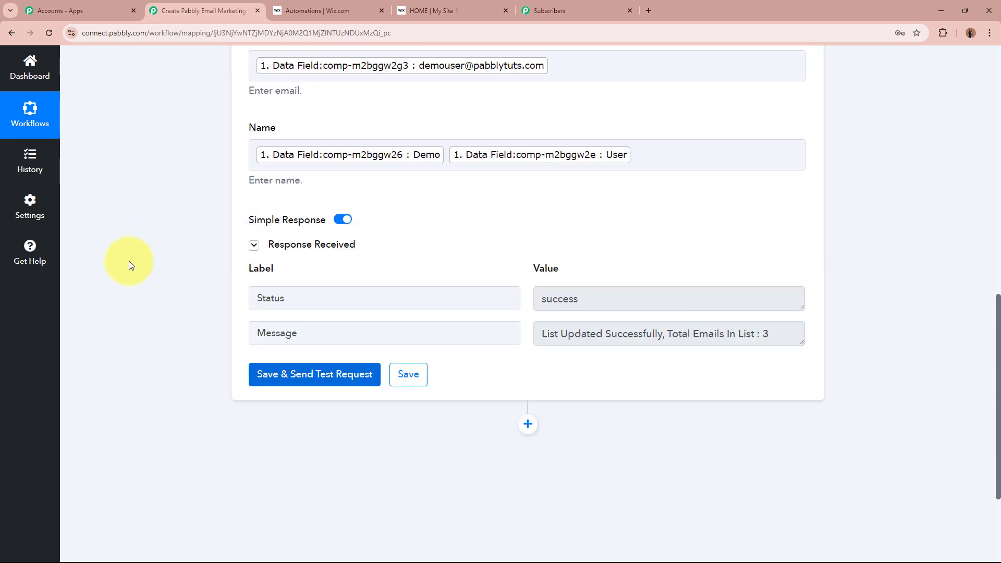
drag(585, 291, 525, 287)
click(596, 378)
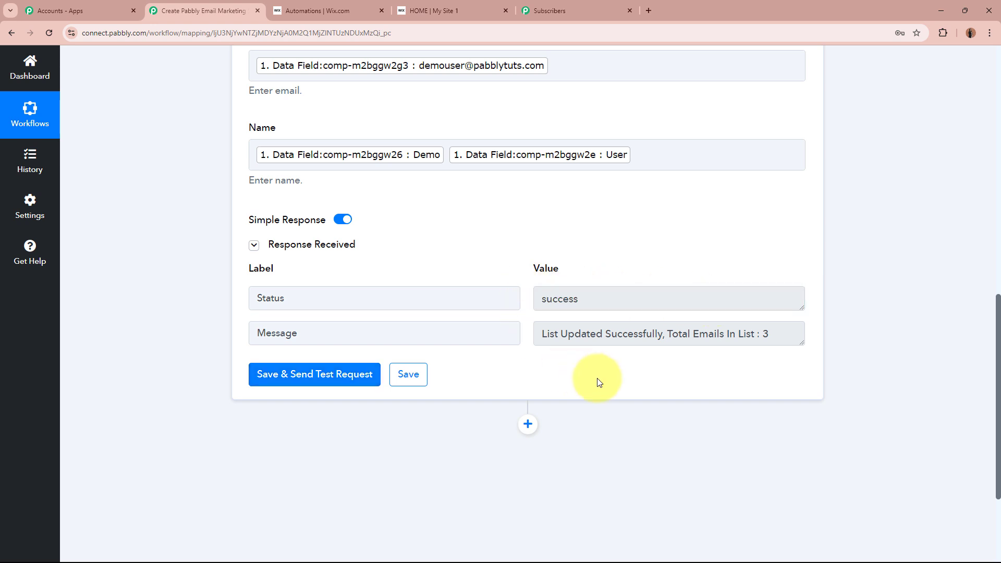
click(565, 18)
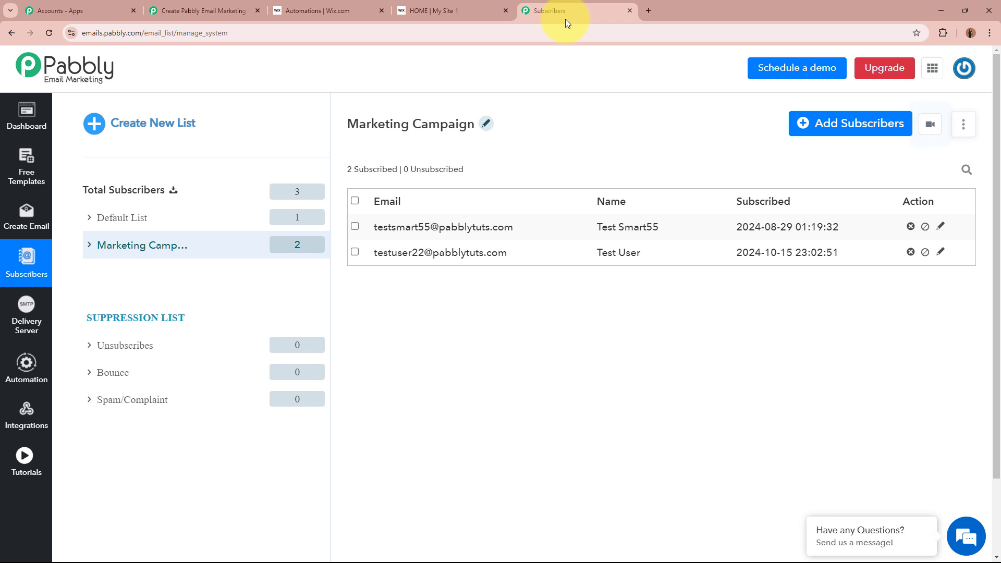
- Reload the subscribers page and verify the test subscriber's e-mail and name in Marketing Campaign
click(44, 34)
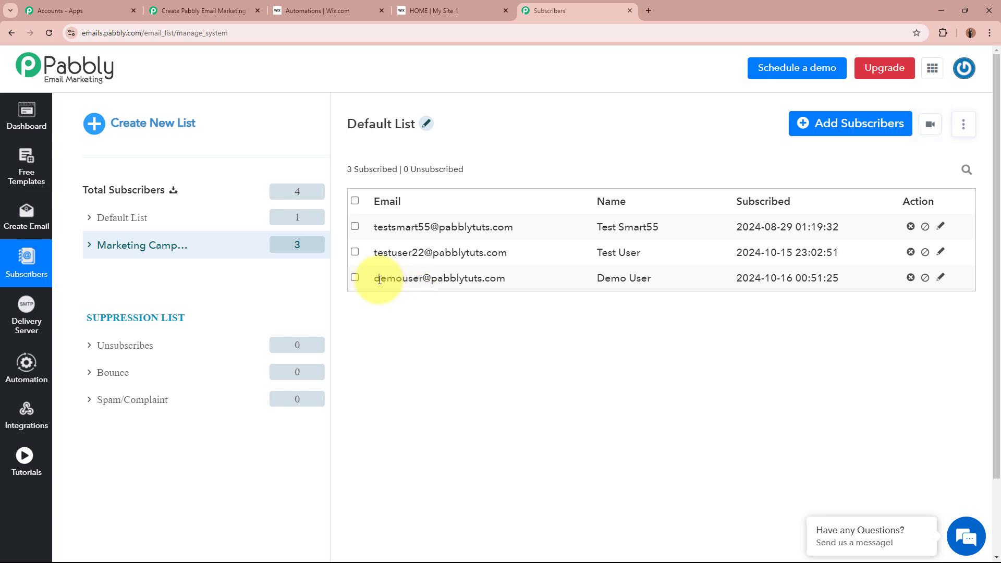
drag(380, 280, 513, 286)
click(514, 286)
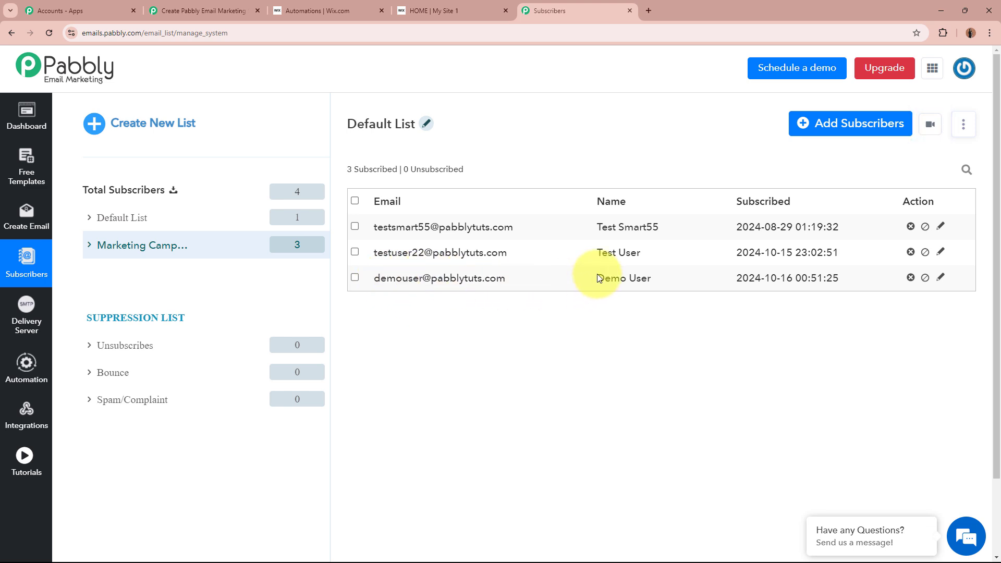
drag(599, 278, 681, 277)
click(665, 344)
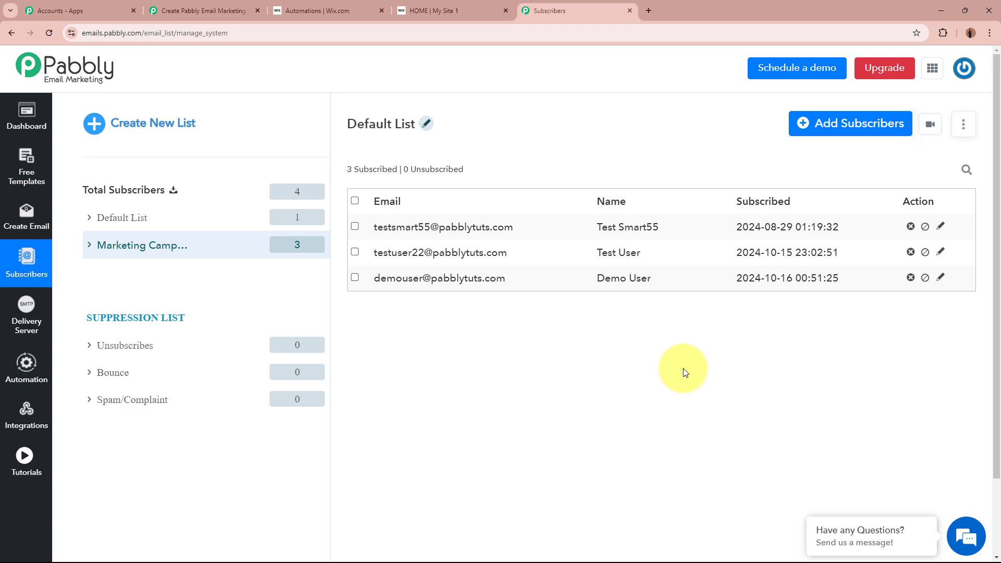
- Enter a second registrant's first name, last name, e-mail and phone in the live form
click(447, 11)
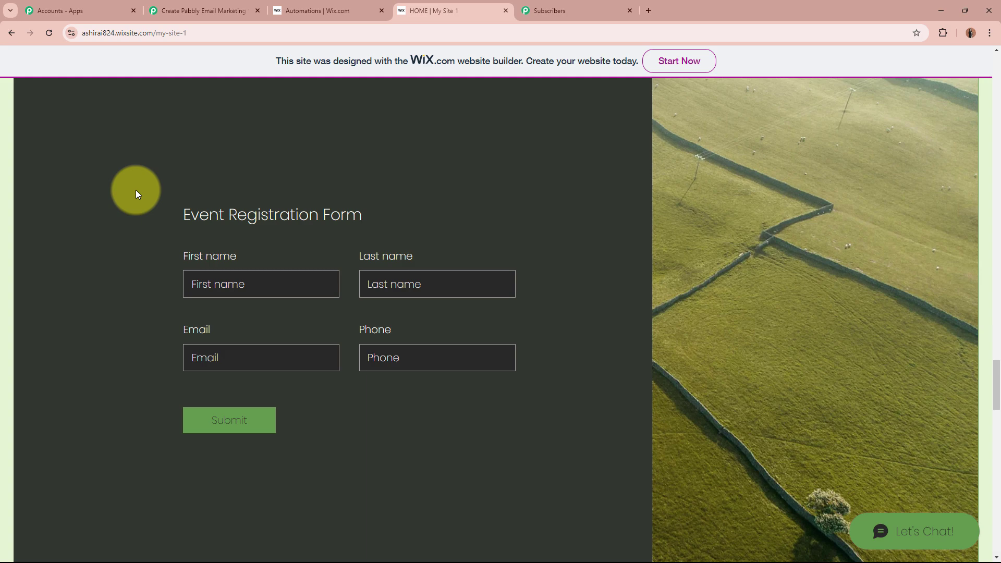
click(578, 10)
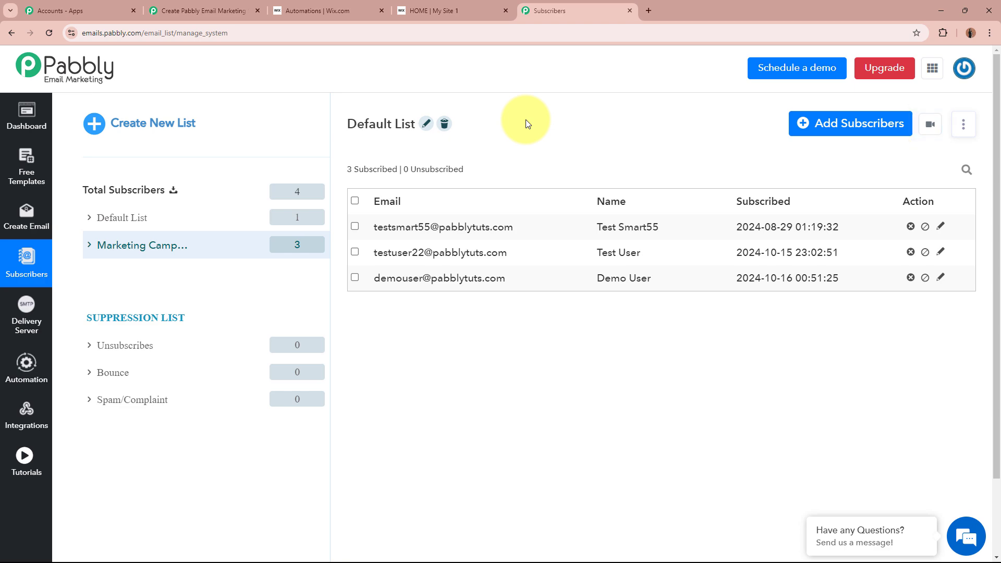
click(447, 9)
click(274, 282)
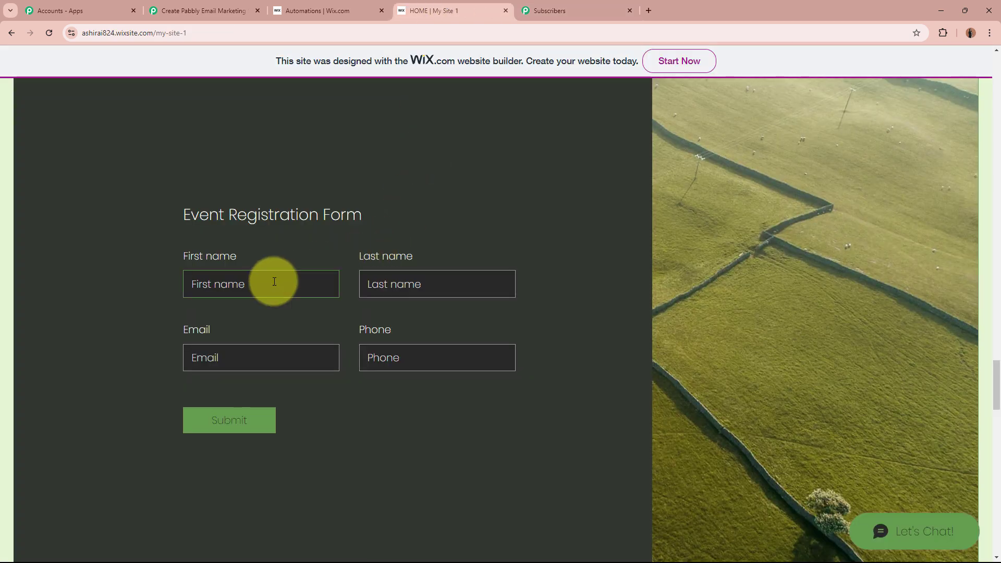
click(274, 281)
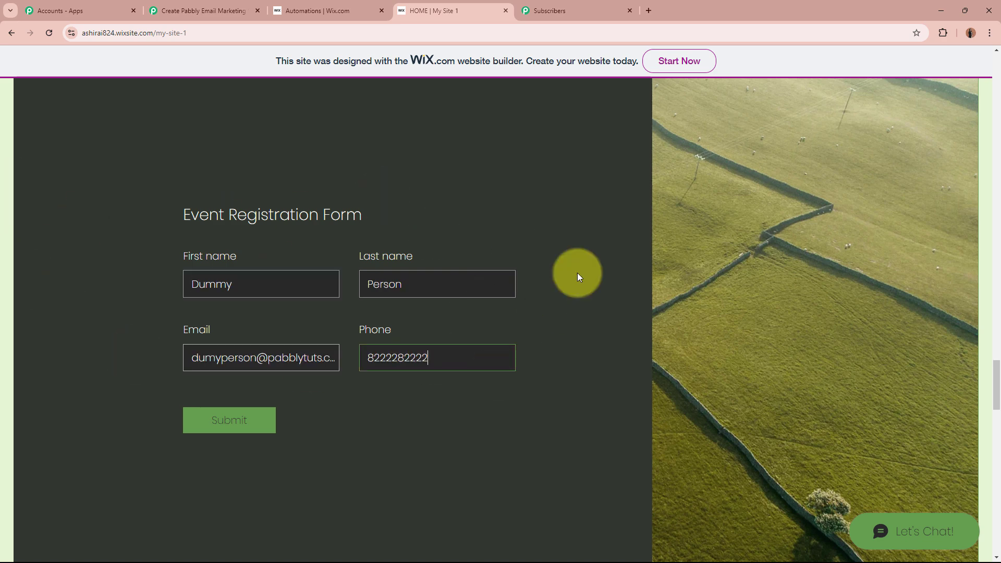
click(235, 284)
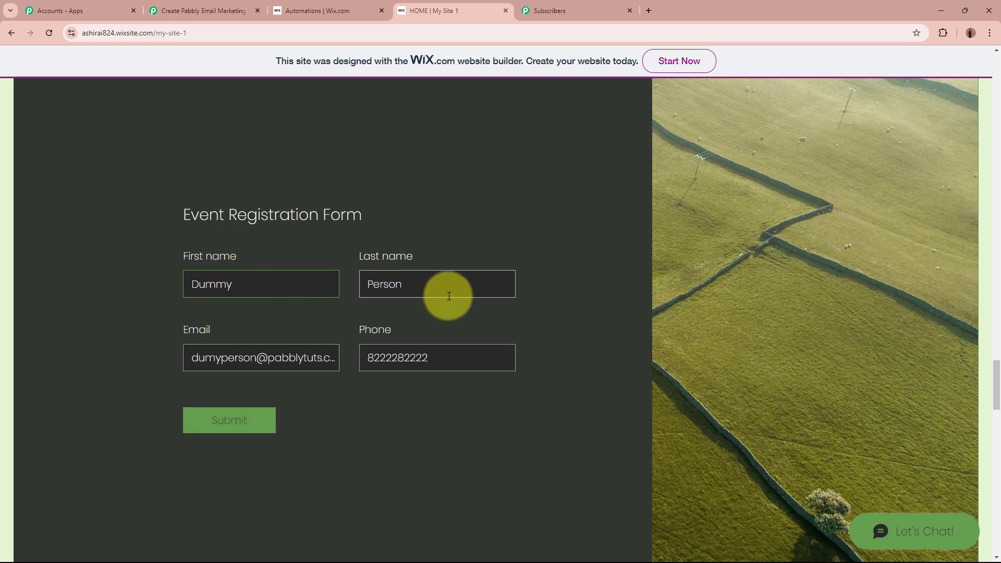
click(469, 287)
click(277, 356)
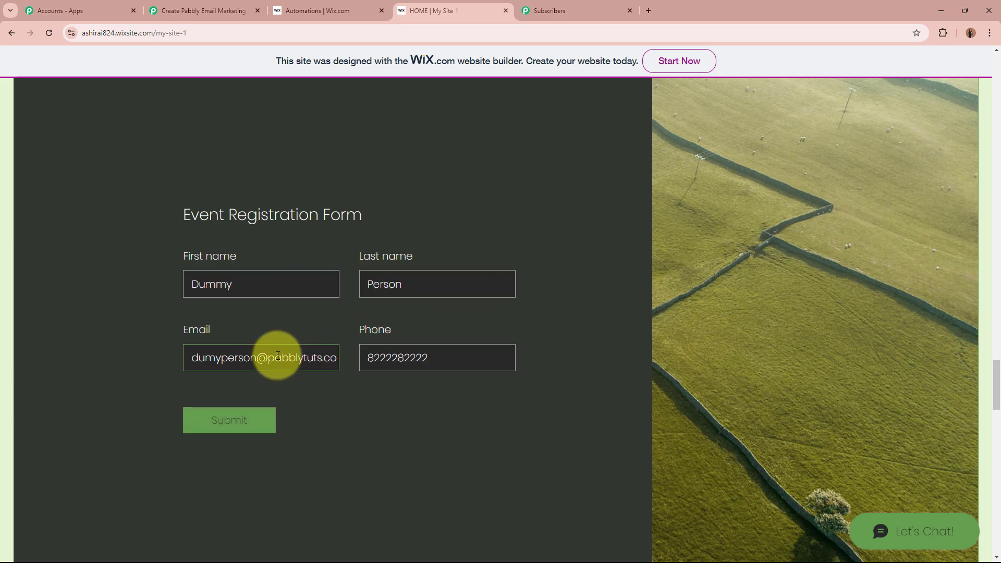
click(436, 353)
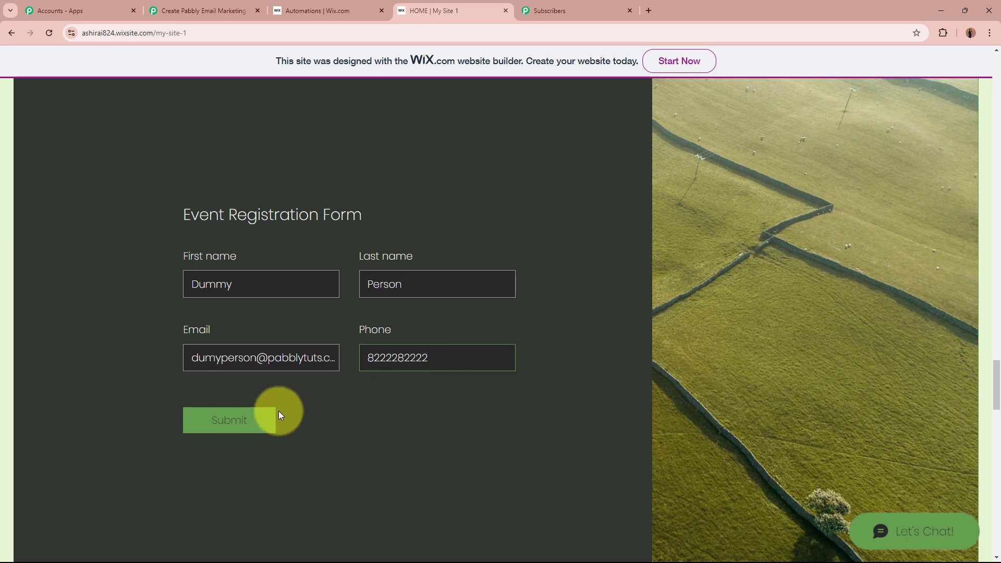
- Submit the registration, confirm the success message, and return to the subscriber list
click(245, 421)
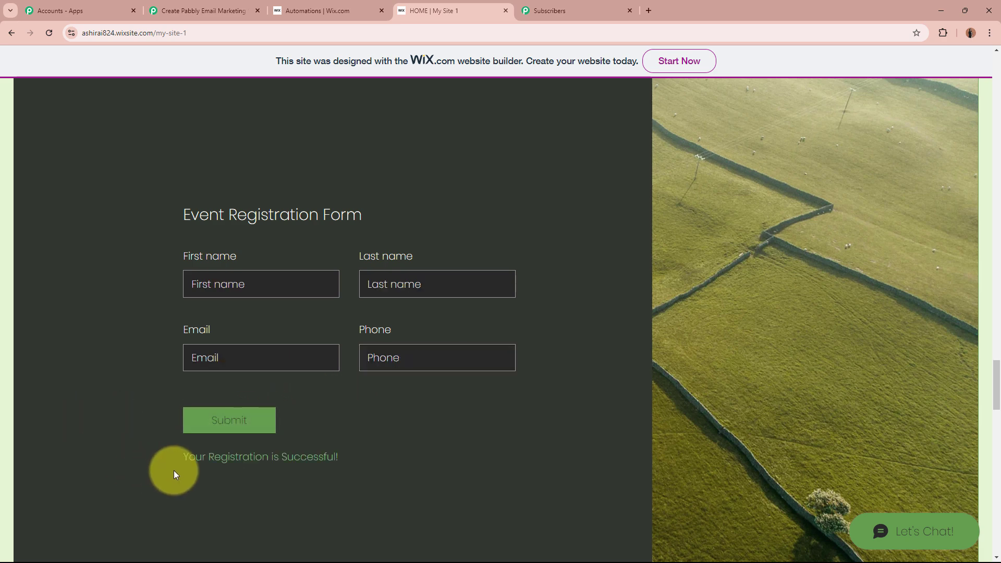
drag(185, 456, 364, 458)
click(363, 458)
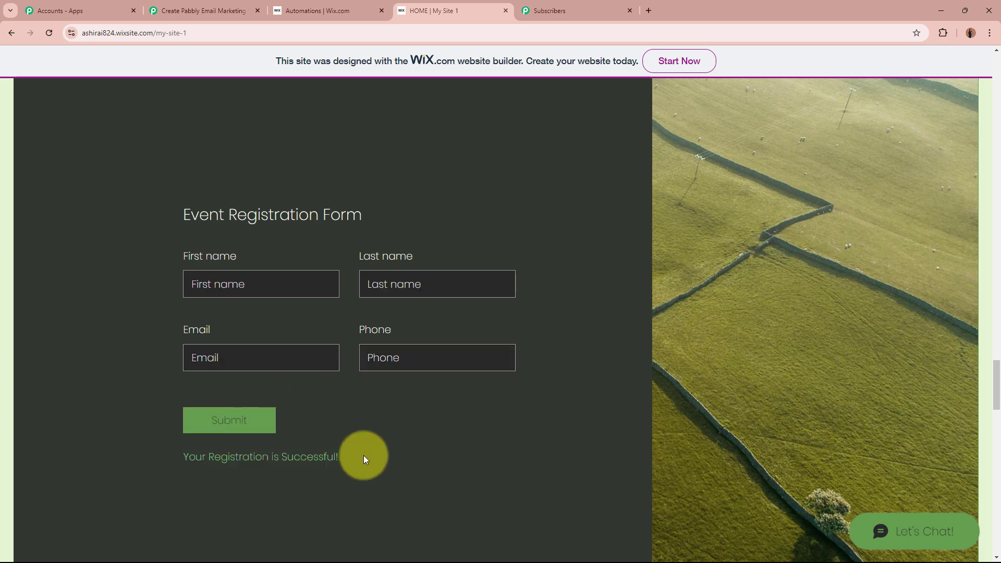
click(562, 7)
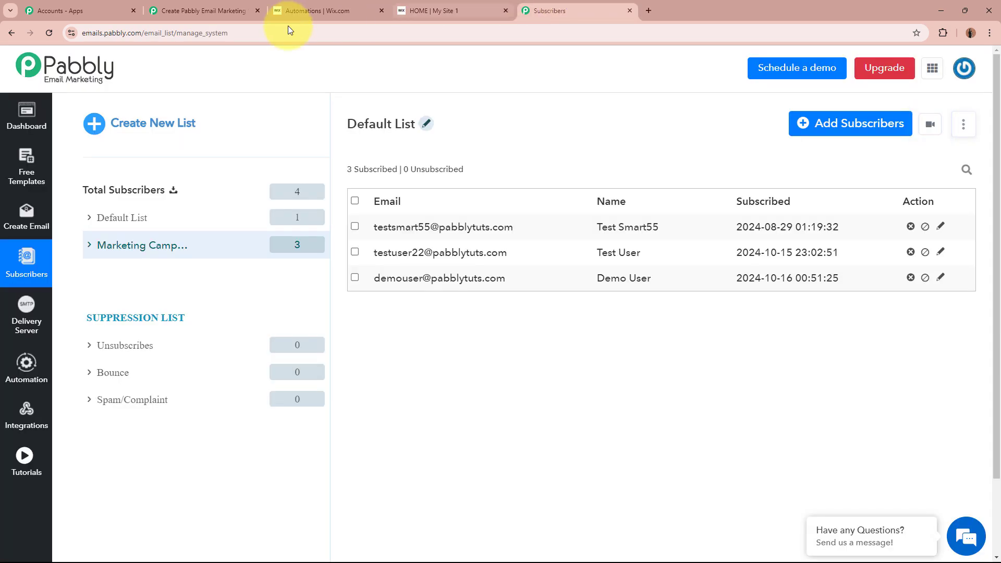
- Reload subscribers to see the fourth Marketing Campaign entry, then collapse the workflow's add-subscriber action step
click(49, 33)
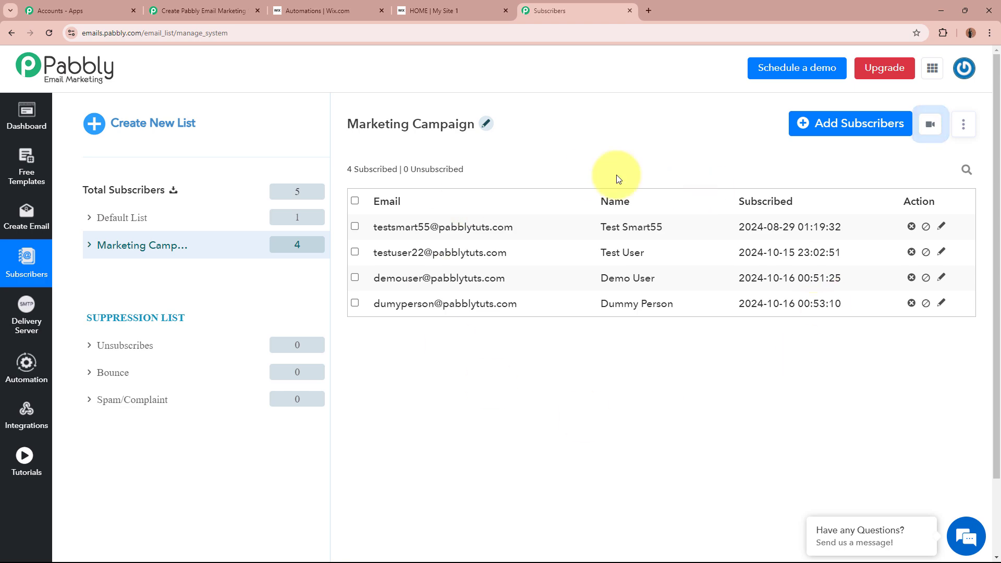
click(201, 11)
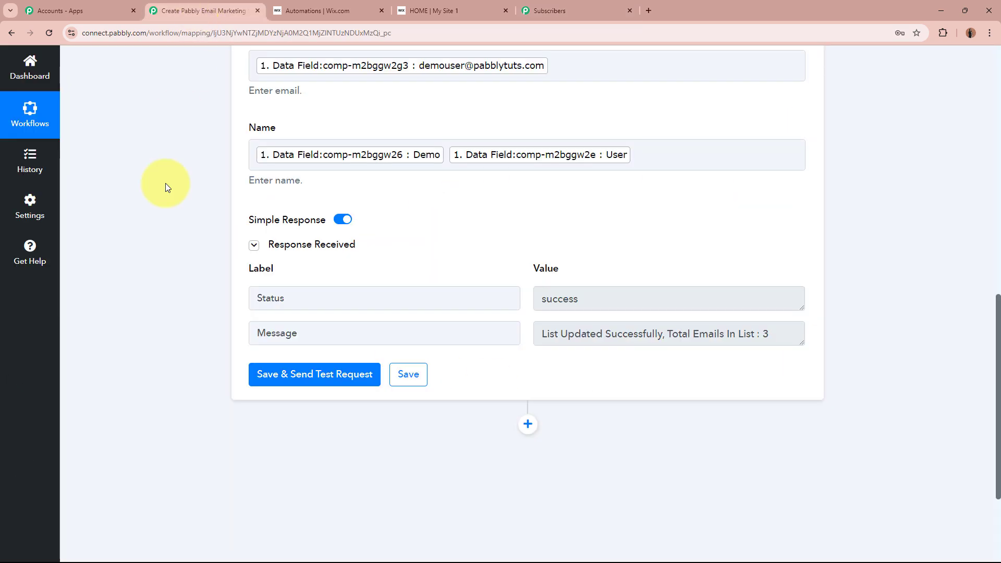
scroll(139, 298, up, 6)
scroll(139, 301, up, 6)
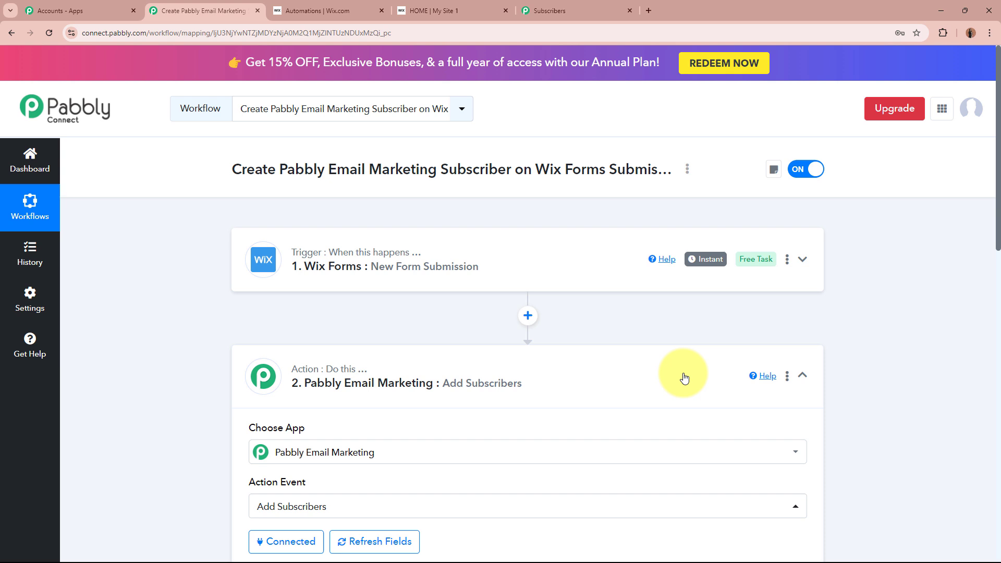
click(266, 374)
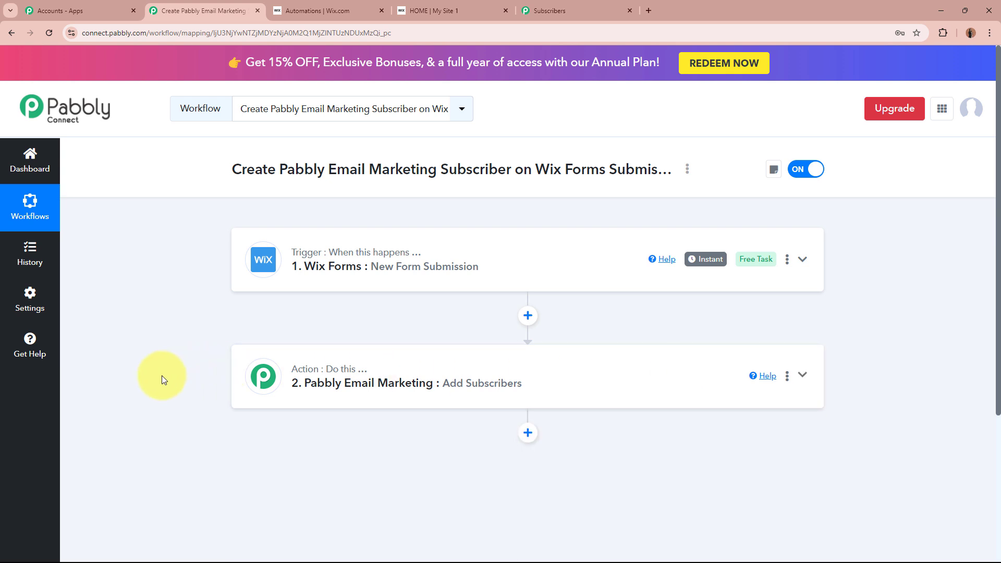